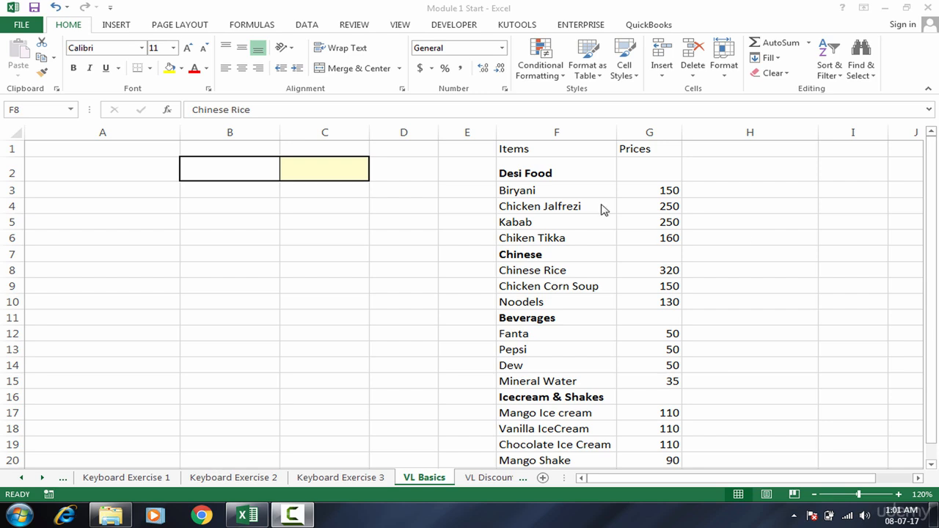
# Examine the category headings in the Items column and the dishes listed under Desi Food and Chinese.
pyautogui.click(530, 241)
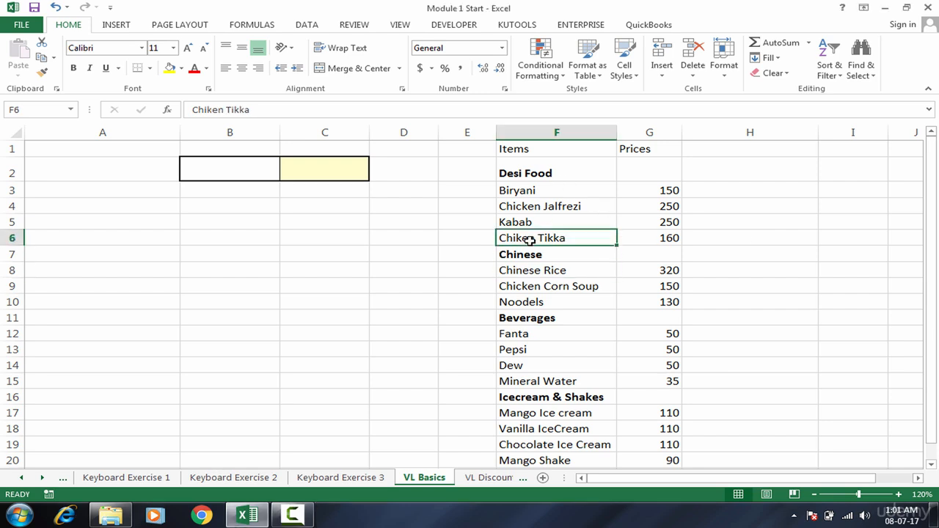
pyautogui.click(442, 238)
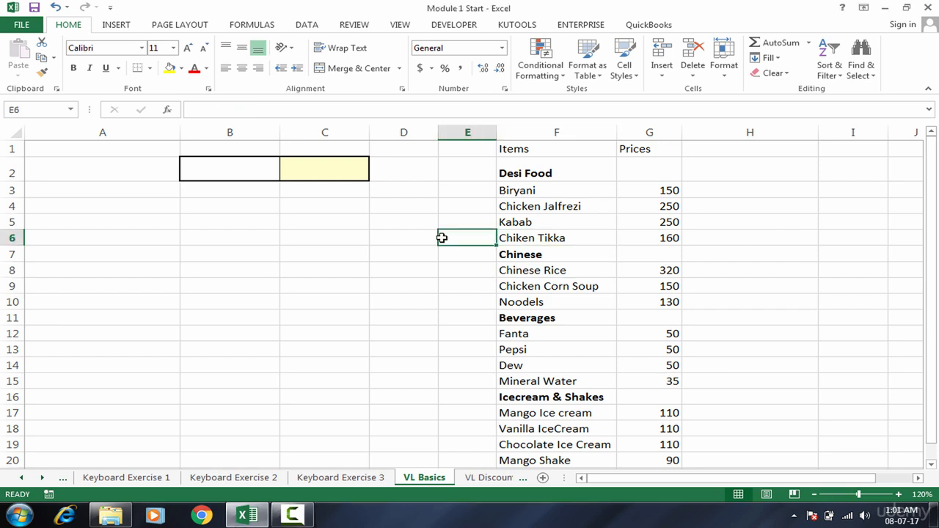
pyautogui.click(413, 189)
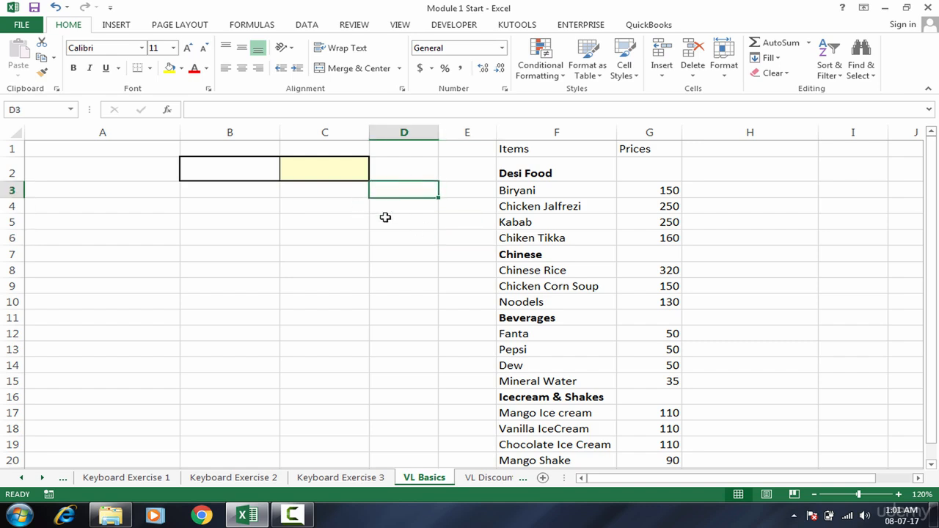
pyautogui.click(449, 241)
pyautogui.click(548, 321)
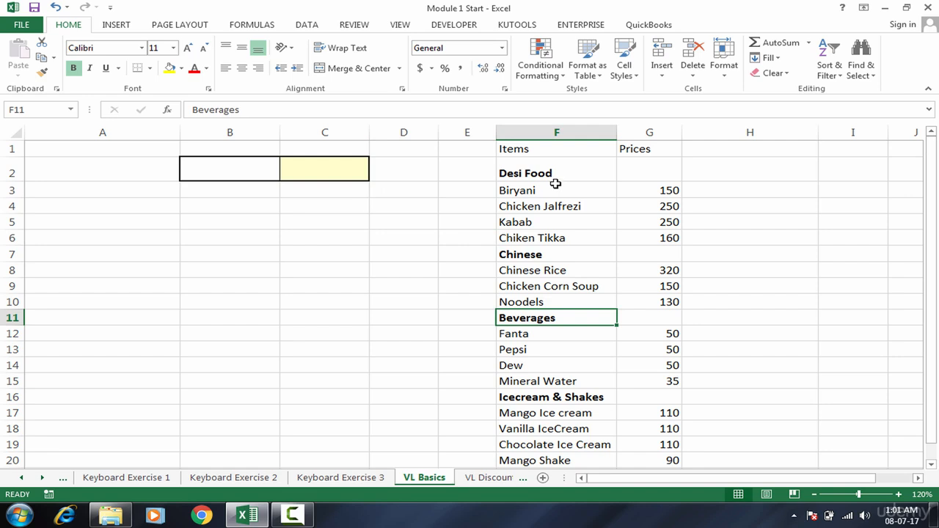
pyautogui.click(555, 166)
pyautogui.click(549, 235)
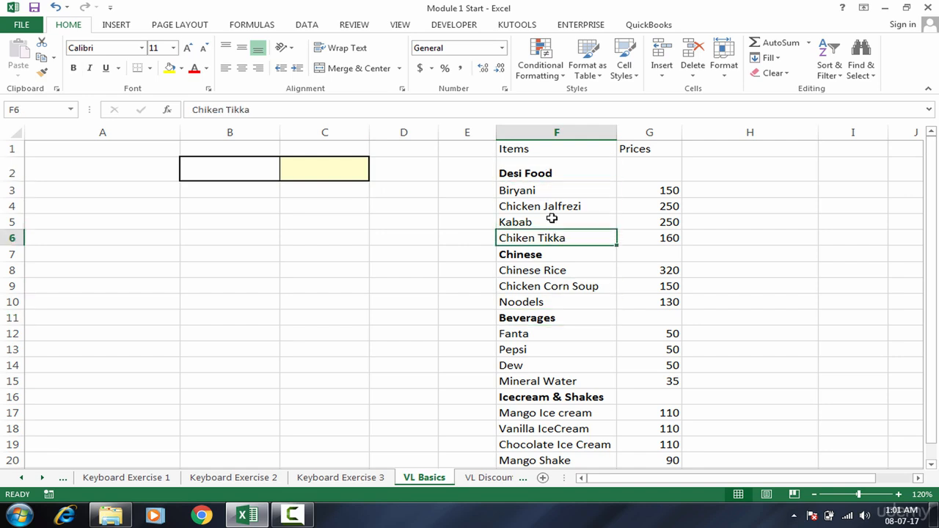
pyautogui.click(551, 215)
pyautogui.click(546, 165)
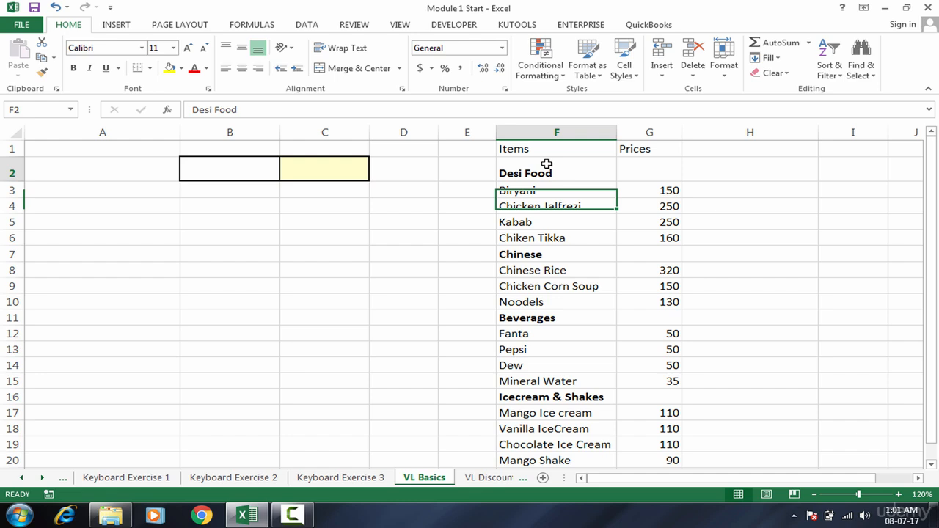
pyautogui.click(541, 264)
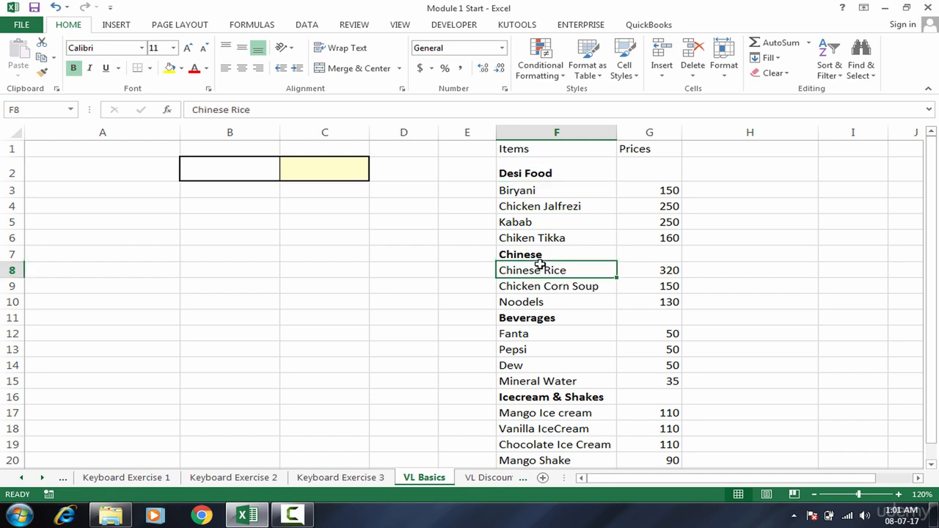
pyautogui.click(544, 208)
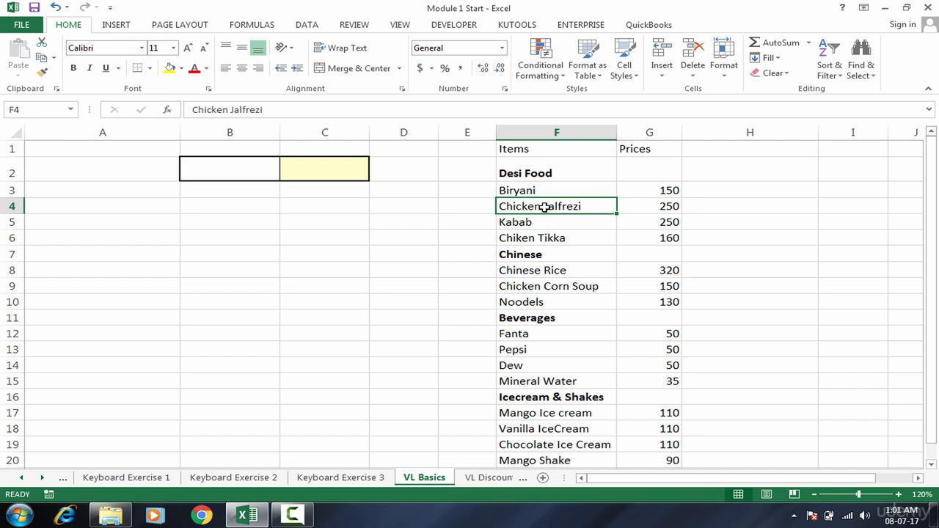
pyautogui.click(531, 188)
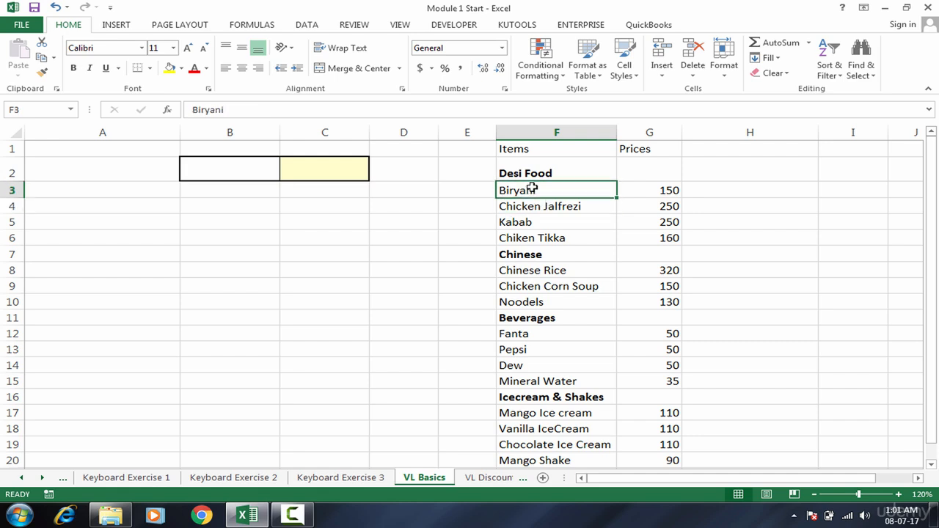
pyautogui.click(536, 256)
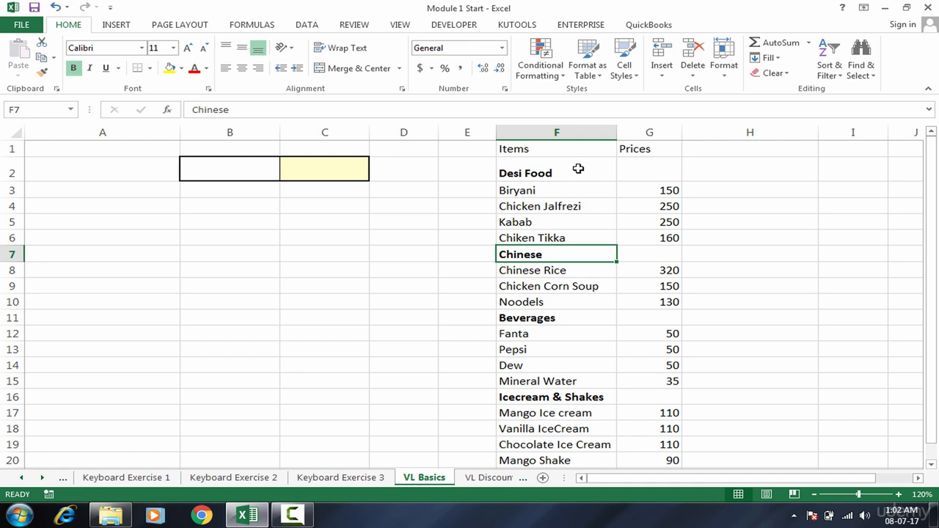
pyautogui.moveTo(578, 169); pyautogui.dragTo(572, 256)
pyautogui.click(566, 286)
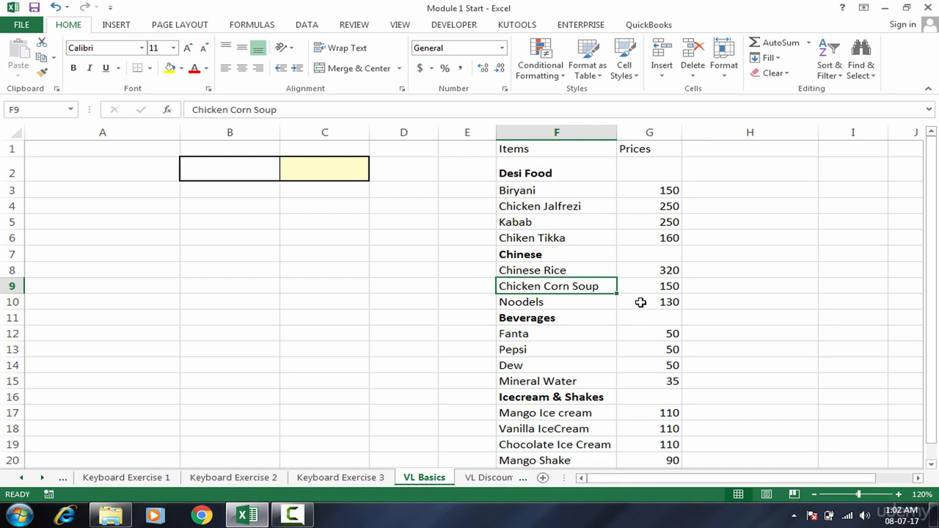
# Examine the menu list from the Items header down to Mango Shake and its price.
pyautogui.click(548, 153)
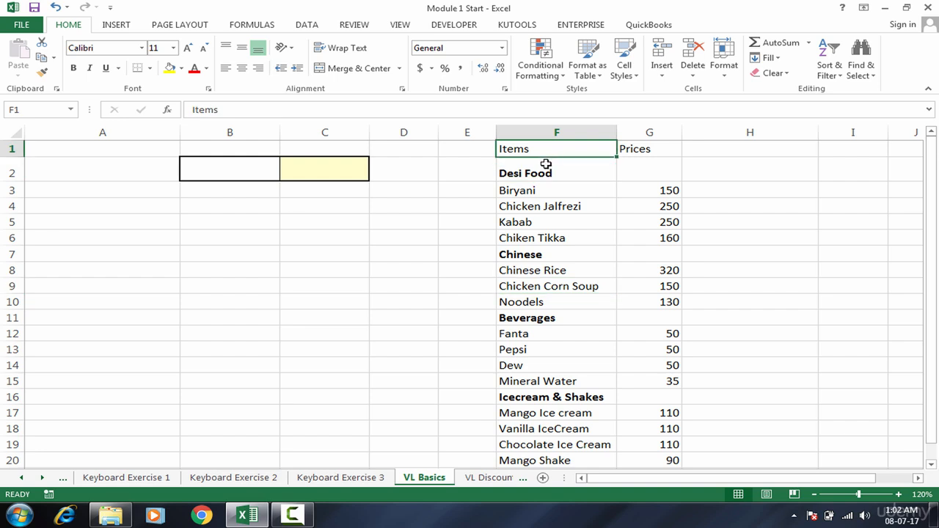
pyautogui.press('Down')
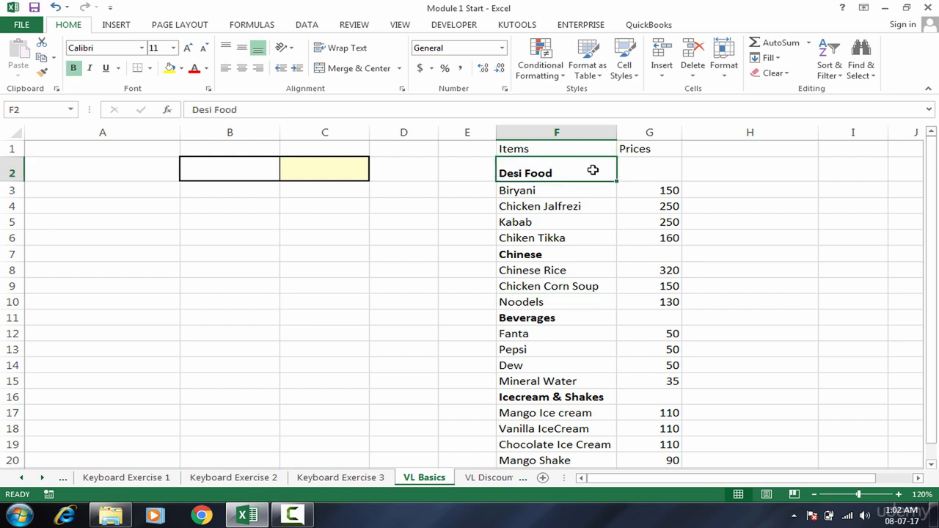
pyautogui.moveTo(593, 169); pyautogui.dragTo(843, 173)
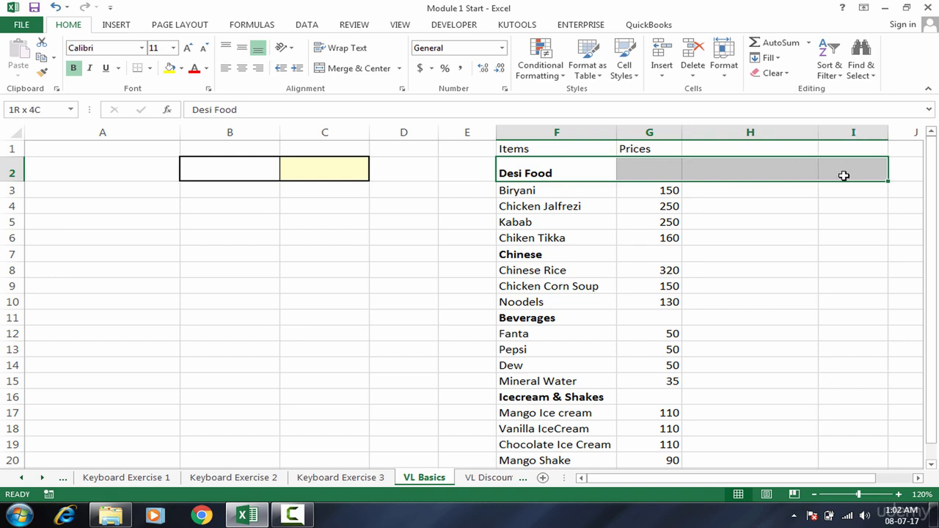
pyautogui.click(559, 174)
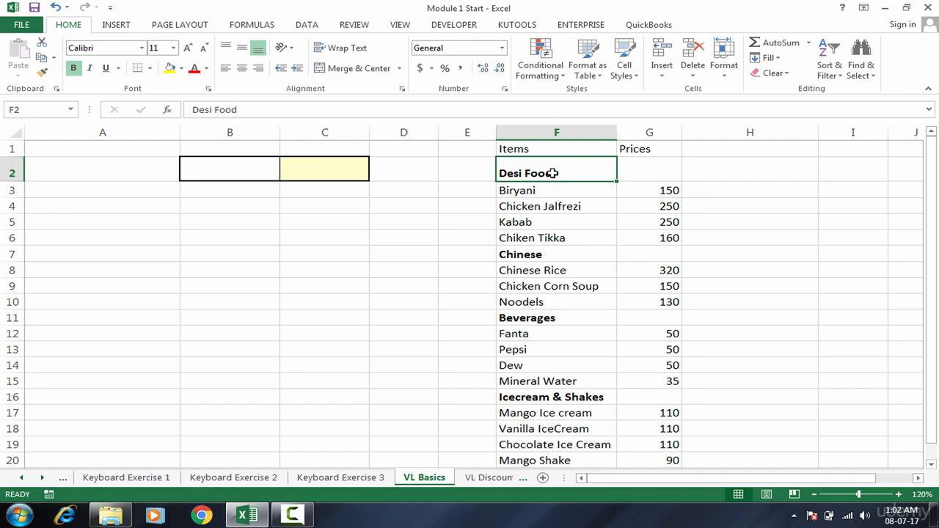
pyautogui.moveTo(551, 174); pyautogui.dragTo(545, 388)
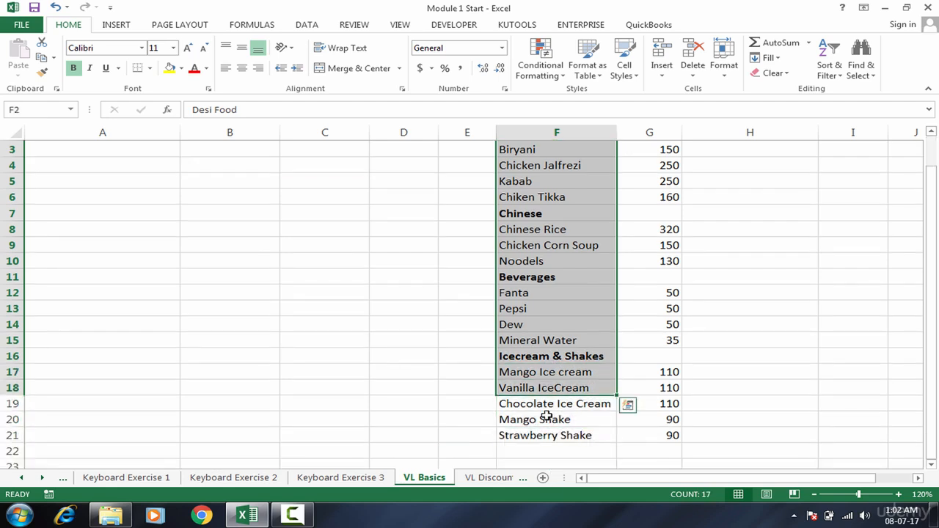
pyautogui.click(547, 420)
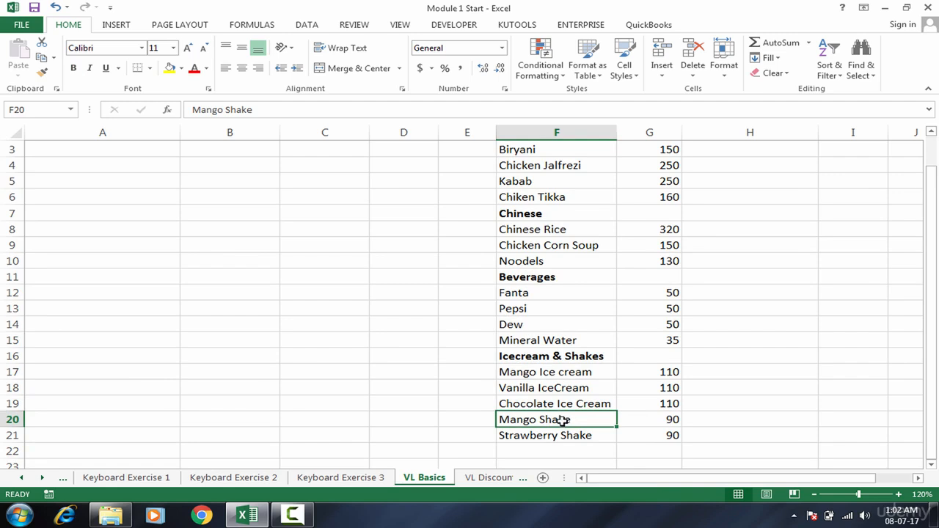
pyautogui.click(645, 418)
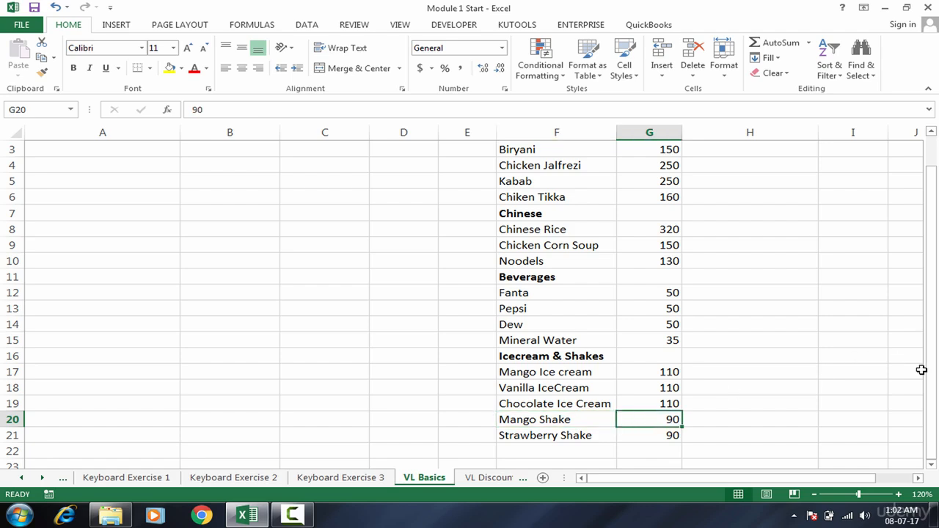
pyautogui.moveTo(932, 382); pyautogui.dragTo(929, 272)
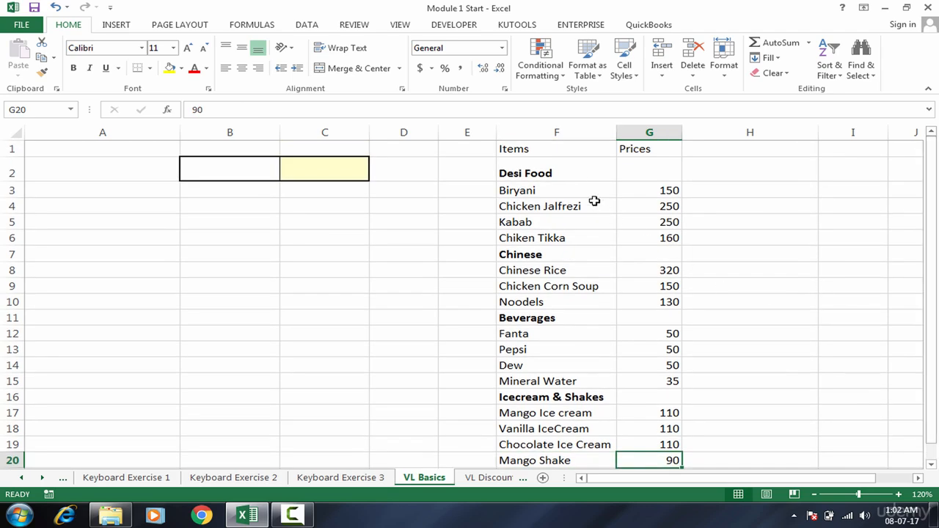
# Examine the item names from Desi Food down through the Beverages section in column F.
pyautogui.moveTo(569, 157); pyautogui.dragTo(574, 333)
pyautogui.click(570, 285)
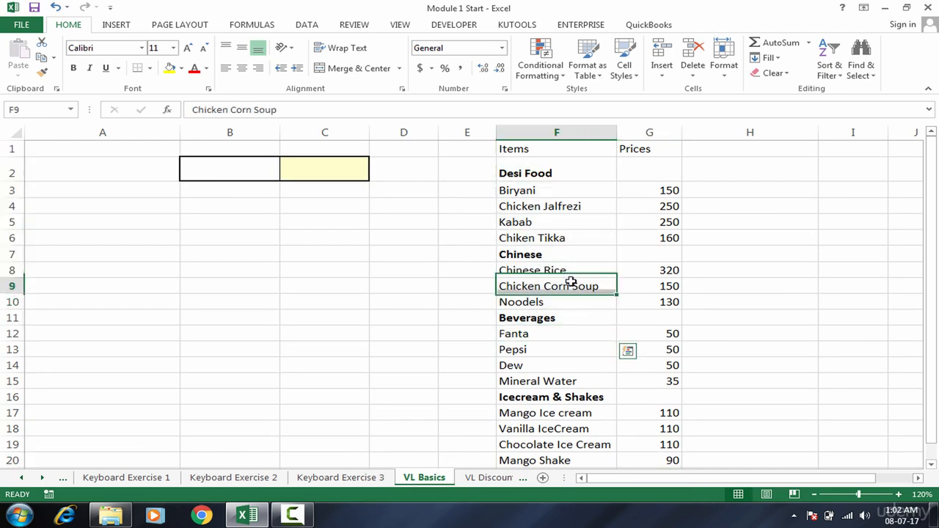
pyautogui.click(550, 171)
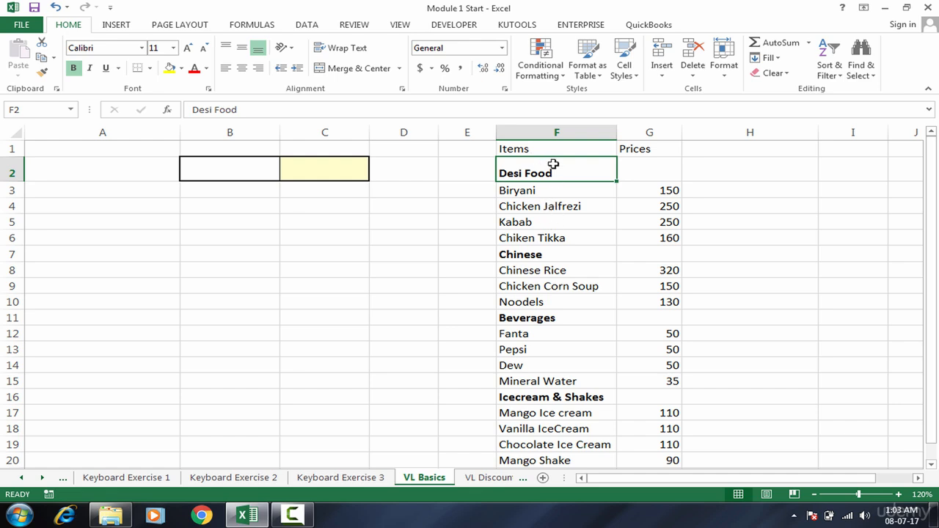
pyautogui.moveTo(551, 174); pyautogui.dragTo(555, 317)
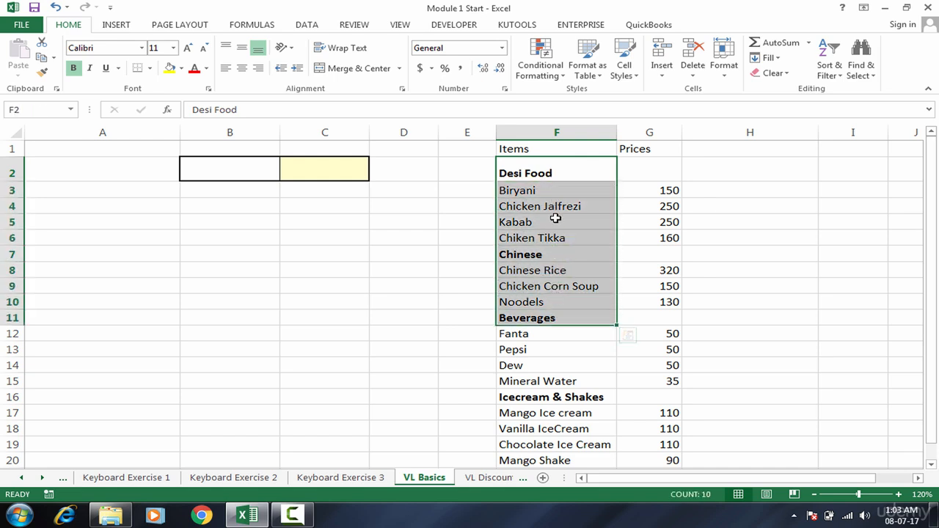
pyautogui.click(560, 290)
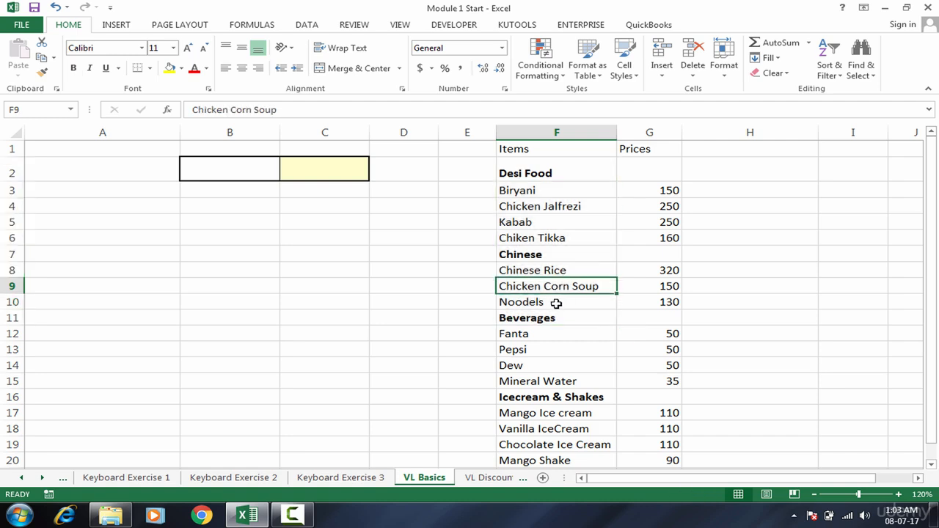
pyautogui.click(556, 303)
pyautogui.moveTo(550, 174); pyautogui.dragTo(549, 266)
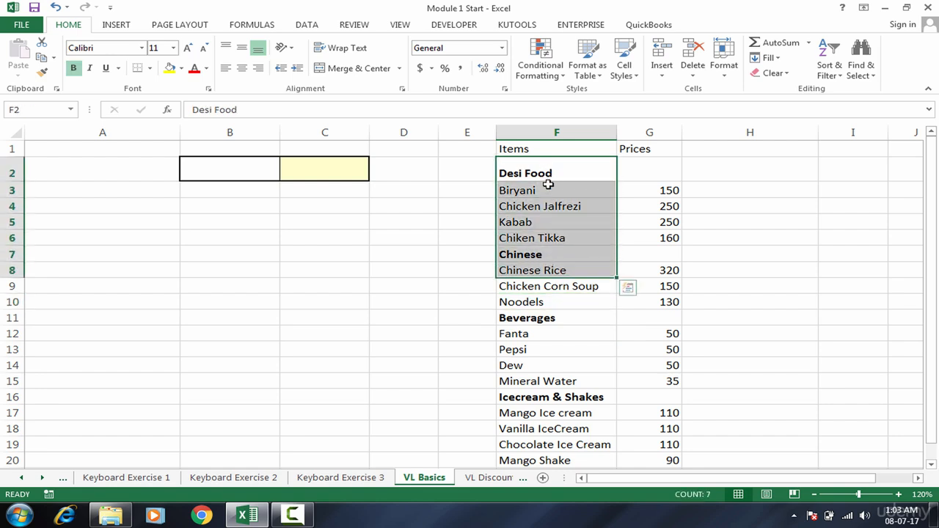
pyautogui.moveTo(548, 187); pyautogui.dragTo(547, 361)
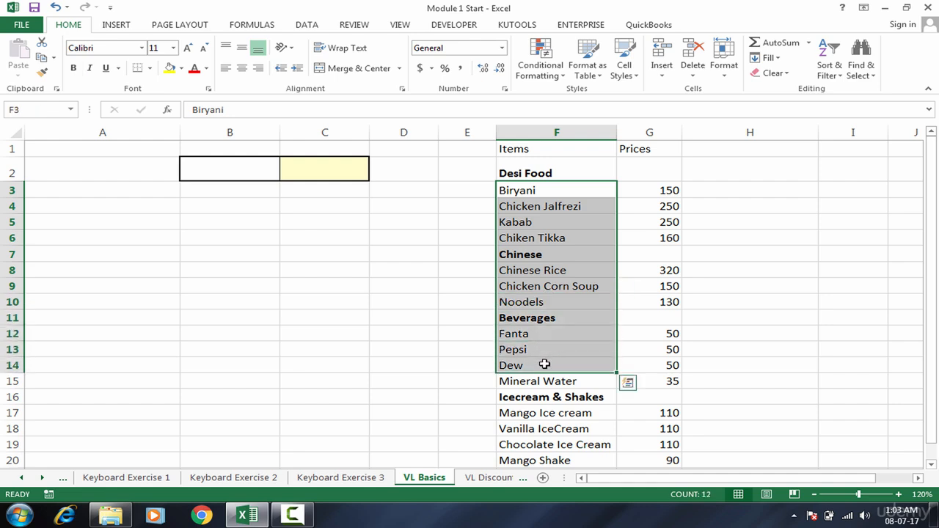
pyautogui.click(542, 362)
# Examine the Prices column alongside the matching items in column F.
pyautogui.click(642, 366)
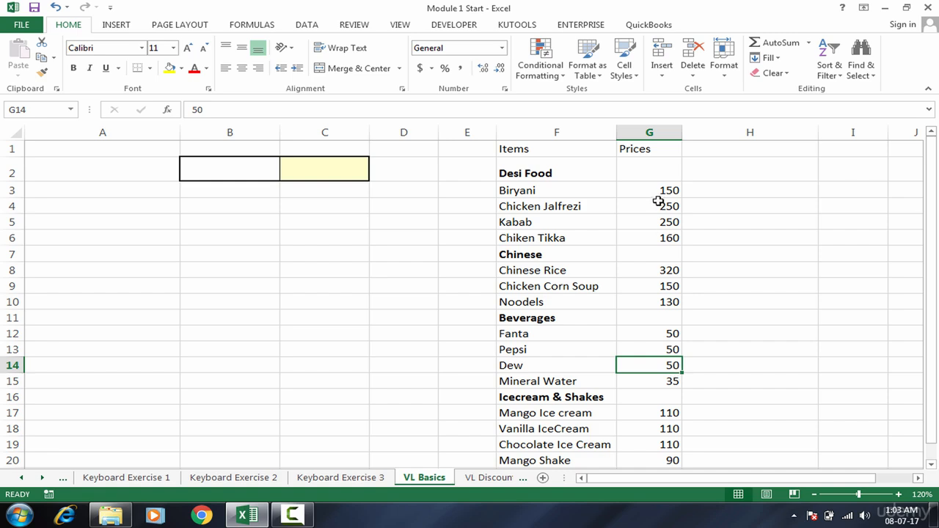
pyautogui.moveTo(658, 206); pyautogui.dragTo(655, 462)
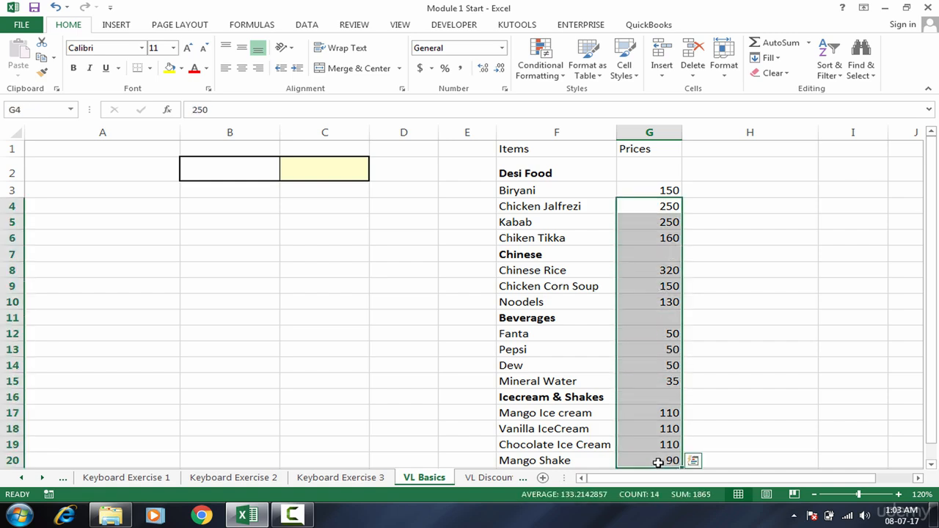
pyautogui.click(656, 461)
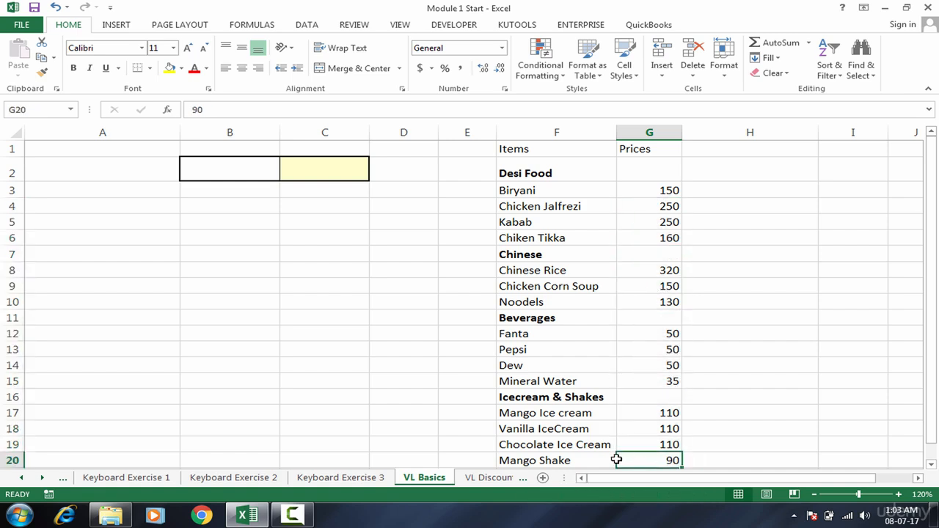
pyautogui.click(667, 429)
pyautogui.click(665, 381)
pyautogui.click(665, 326)
pyautogui.click(663, 222)
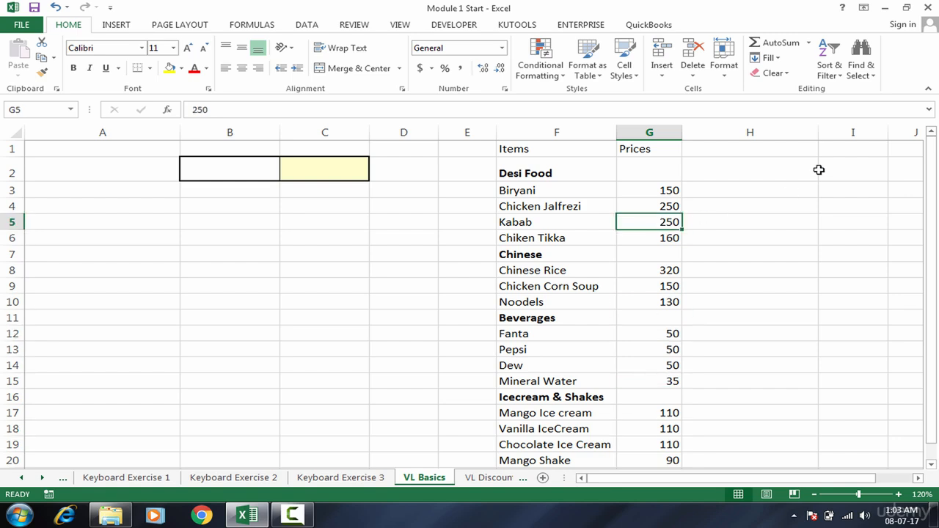
pyautogui.moveTo(566, 190); pyautogui.dragTo(567, 269)
pyautogui.click(664, 179)
pyautogui.click(629, 267)
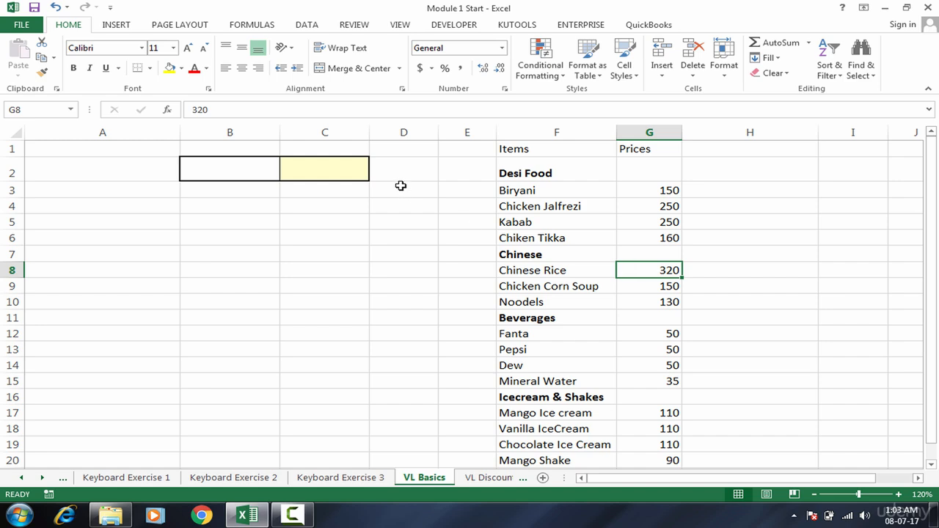
# Check the item list against the prices and inspect the bordered cells B2 and C2.
pyautogui.click(598, 217)
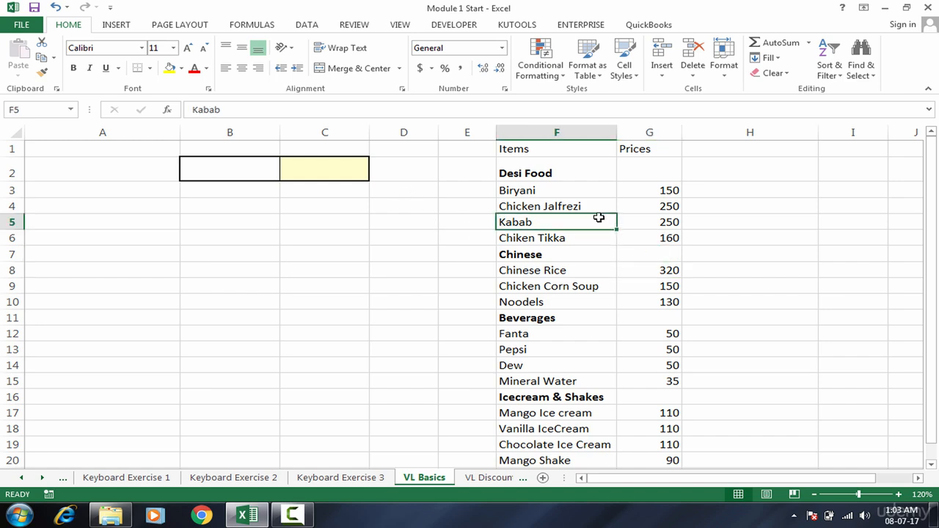
pyautogui.moveTo(593, 190); pyautogui.dragTo(590, 366)
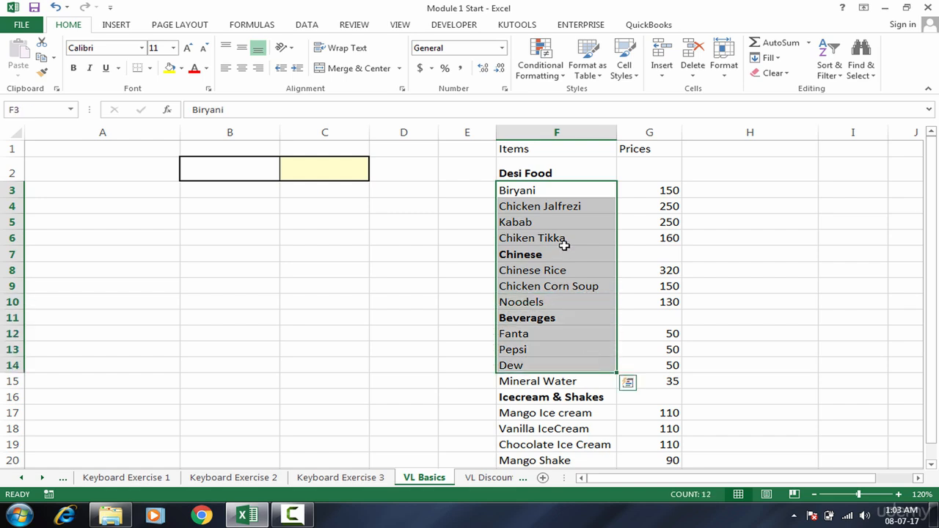
pyautogui.click(651, 429)
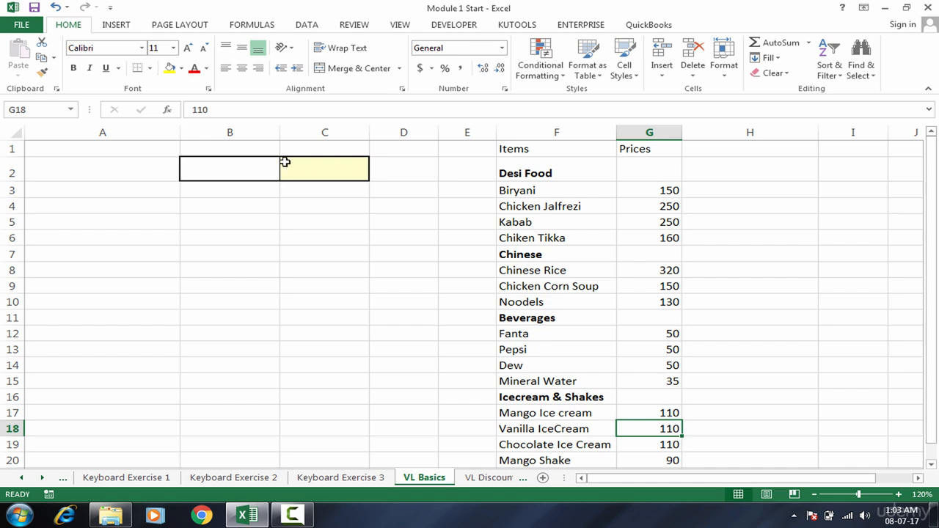
pyautogui.click(253, 168)
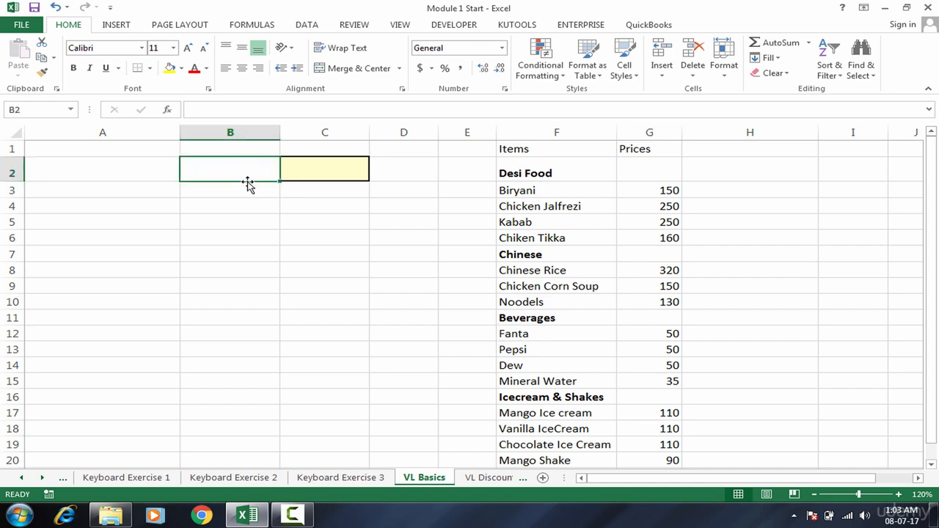
pyautogui.click(303, 171)
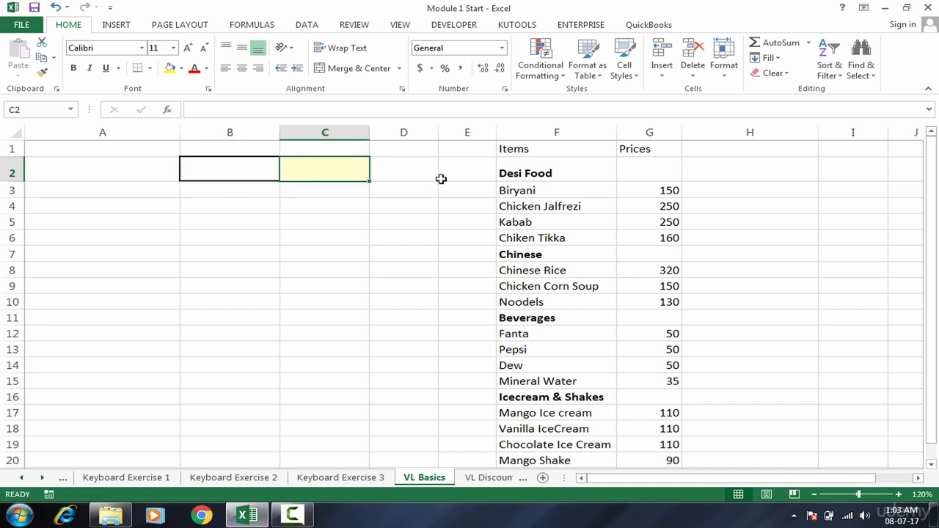
# Enter Mango Shake as the lookup item in cell B2 and select the yellow cell C2 for its price.
pyautogui.click(259, 174)
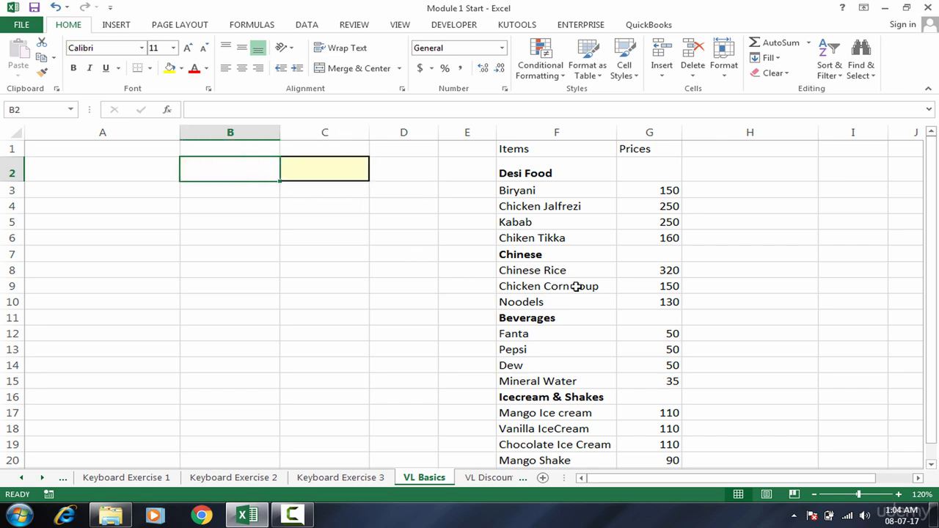
pyautogui.write('Man')
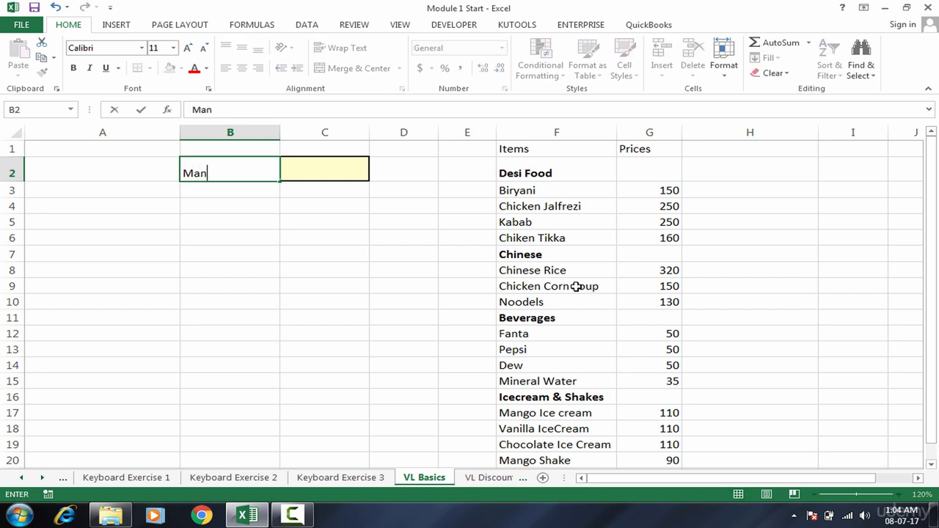
pyautogui.write('go Shake')
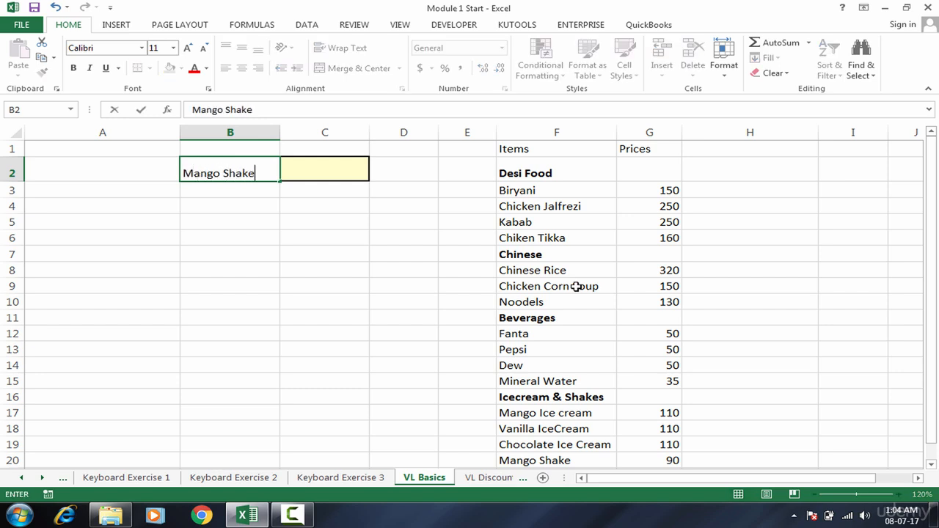
pyautogui.press('Tab')
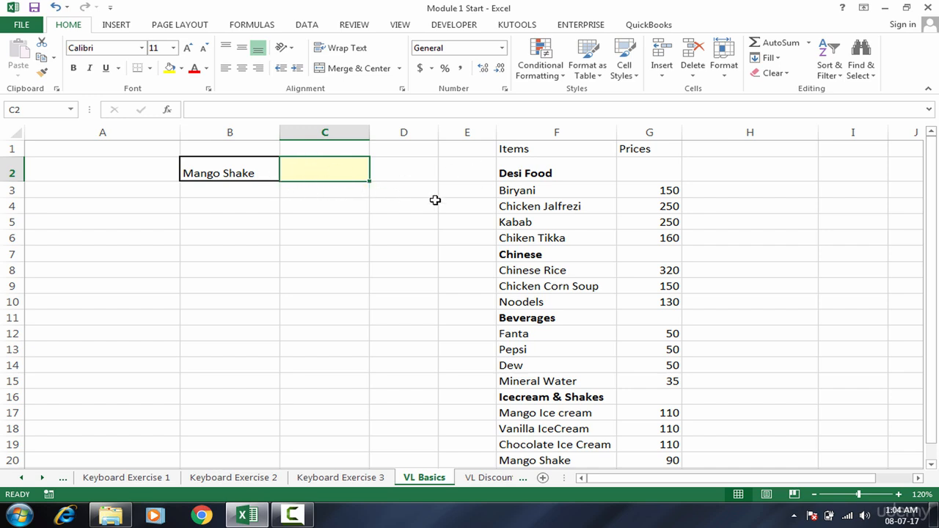
pyautogui.click(531, 187)
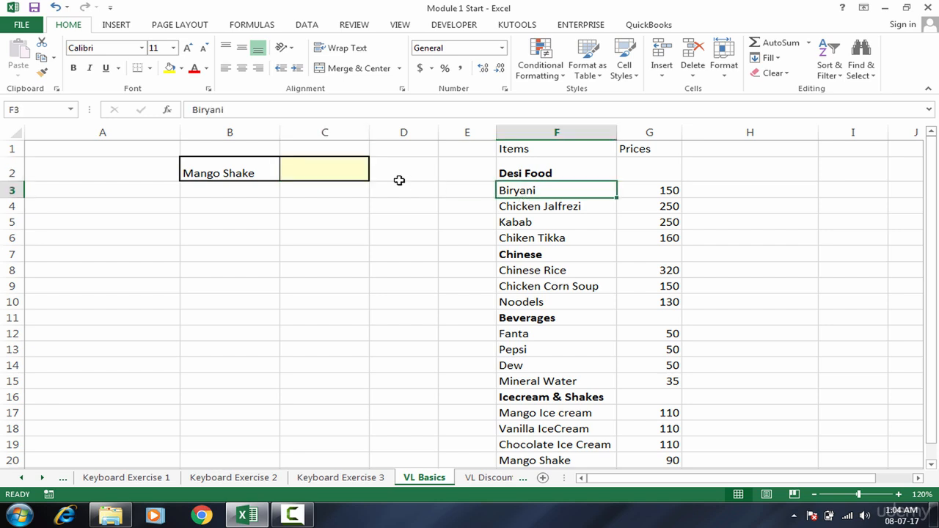
pyautogui.click(356, 167)
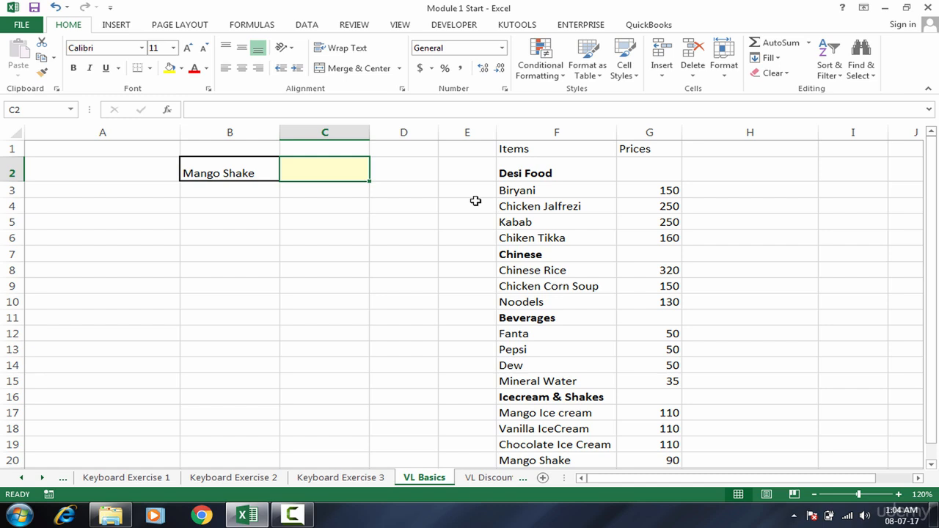
pyautogui.write('=vlo')
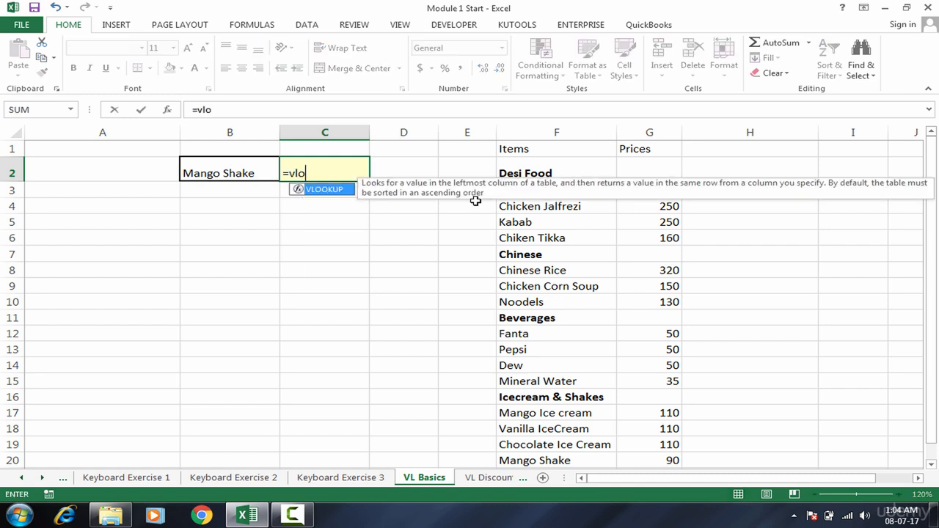
pyautogui.press('Tab')
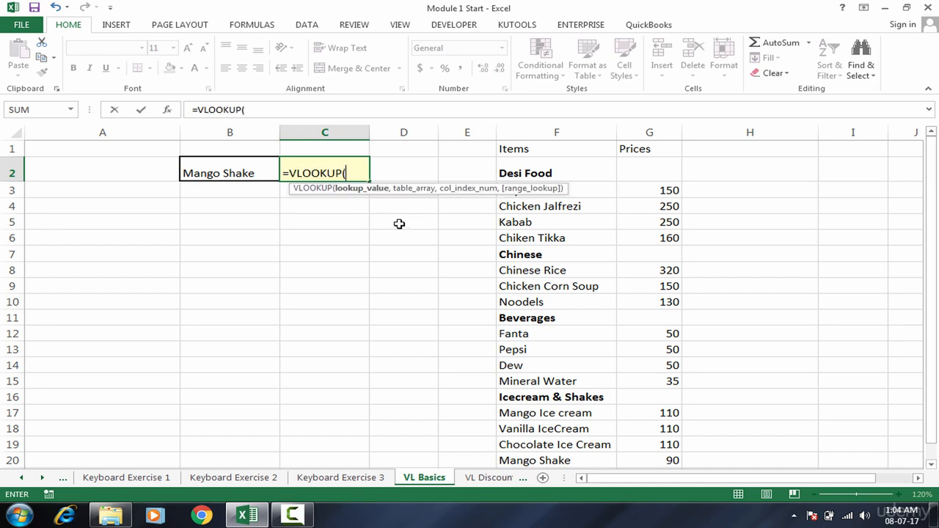
pyautogui.press('BackSpace')
pyautogui.press('BackSpace')
pyautogui.press('BackSpace')
pyautogui.press('BackSpace')
pyautogui.press('BackSpace')
pyautogui.press('BackSpace')
pyautogui.press('BackSpace')
pyautogui.press('BackSpace')
pyautogui.press('BackSpace')
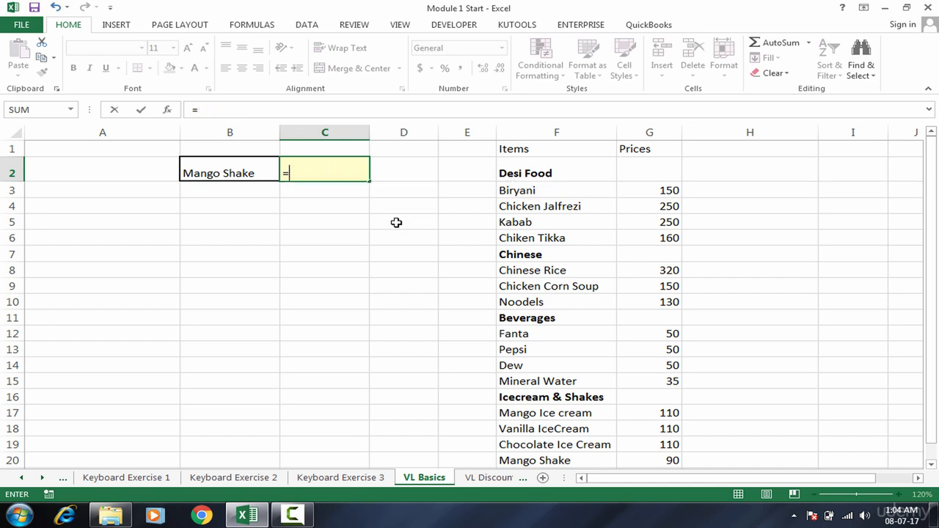
# Start a VLOOKUP formula in cell C2 with B2 as the lookup value.
pyautogui.write('=vl')
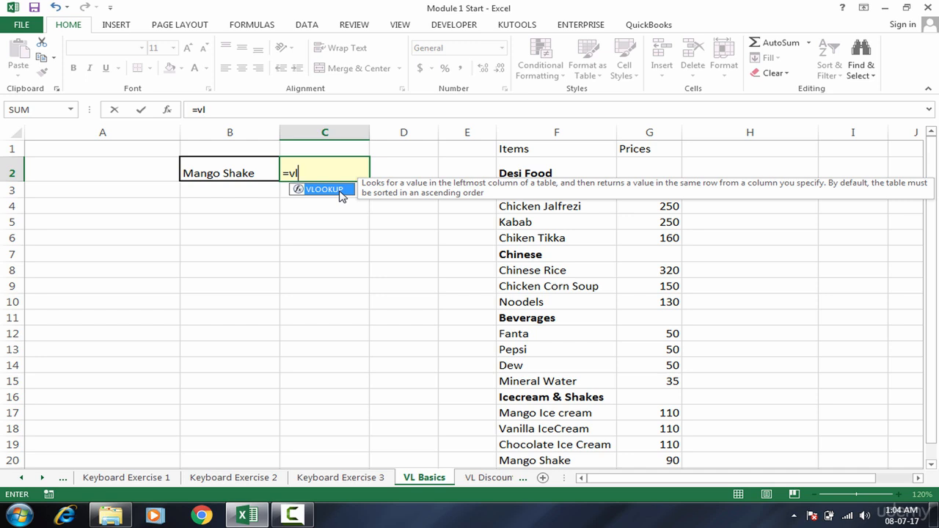
pyautogui.doubleClick(340, 192)
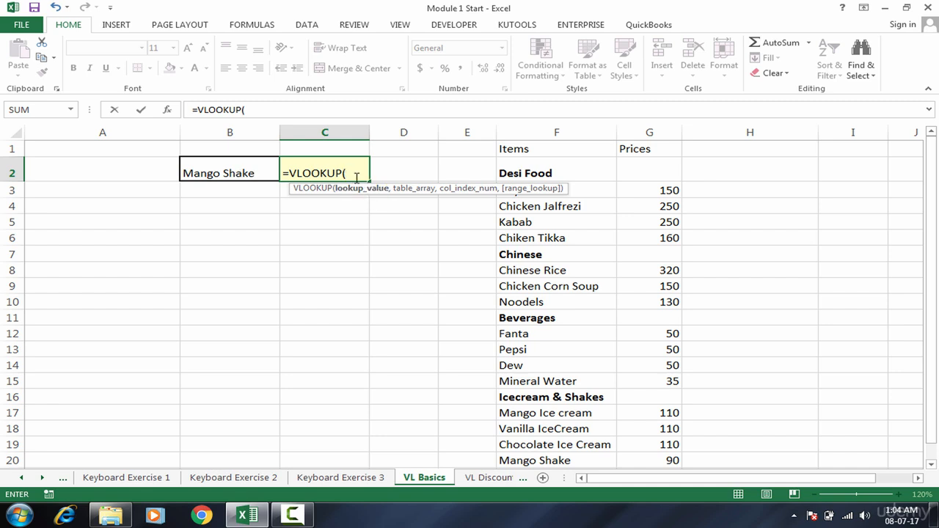
pyautogui.click(234, 173)
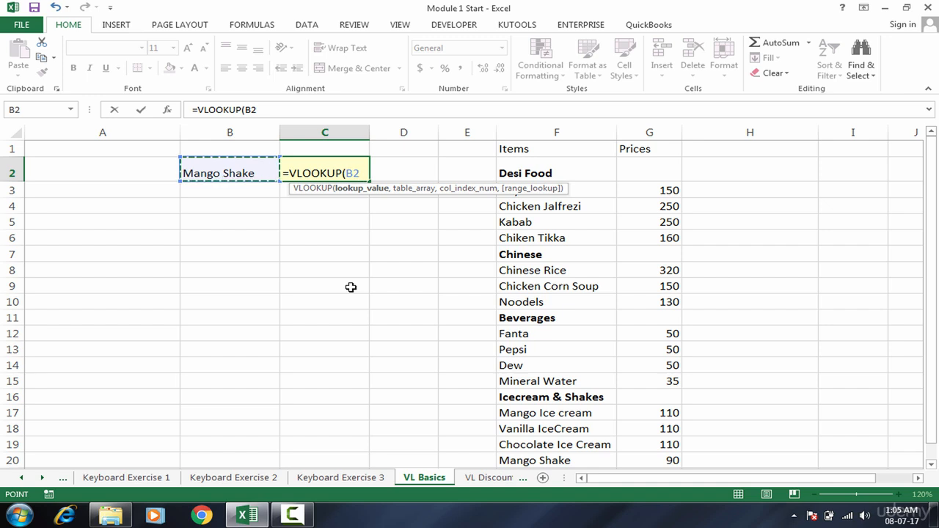
pyautogui.write(',')
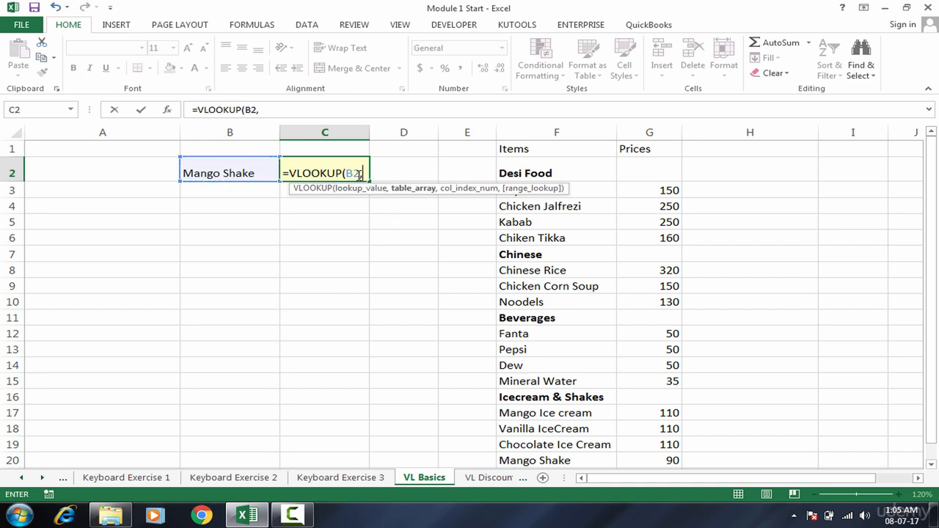
pyautogui.press('BackSpace')
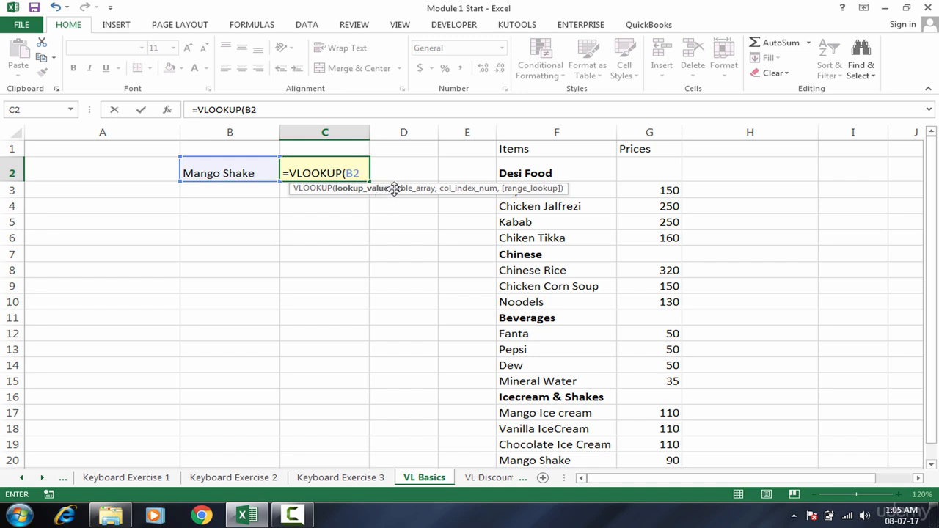
pyautogui.write(',')
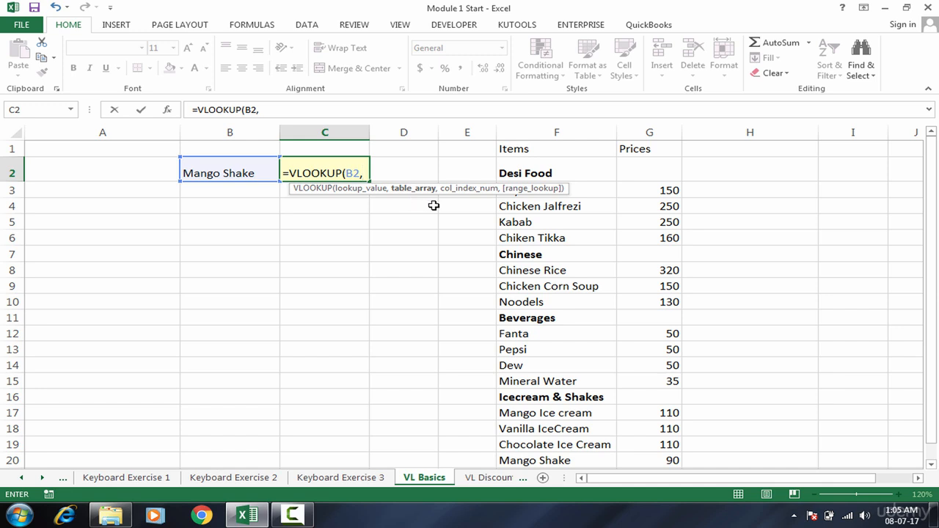
# Set the VLOOKUP table array to F1:G21, from the Items header to the last price, with column index 2.
pyautogui.click(564, 150)
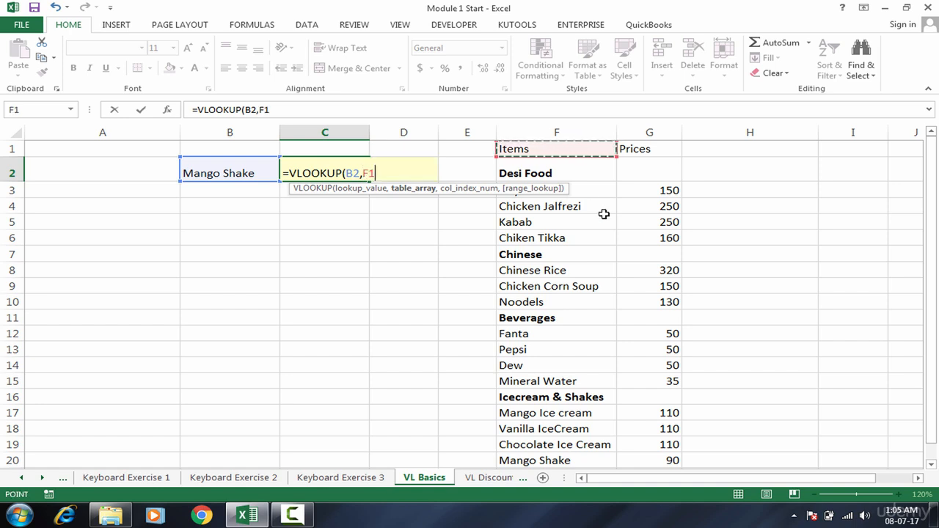
pyautogui.hotkey('ctrl', 'shift', 'Right')
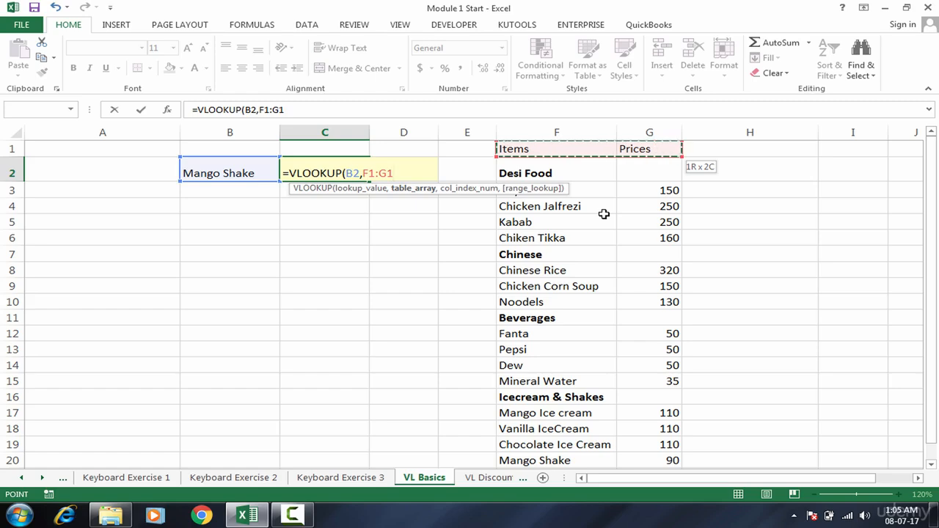
pyautogui.hotkey('ctrl', 'shift', 'Down')
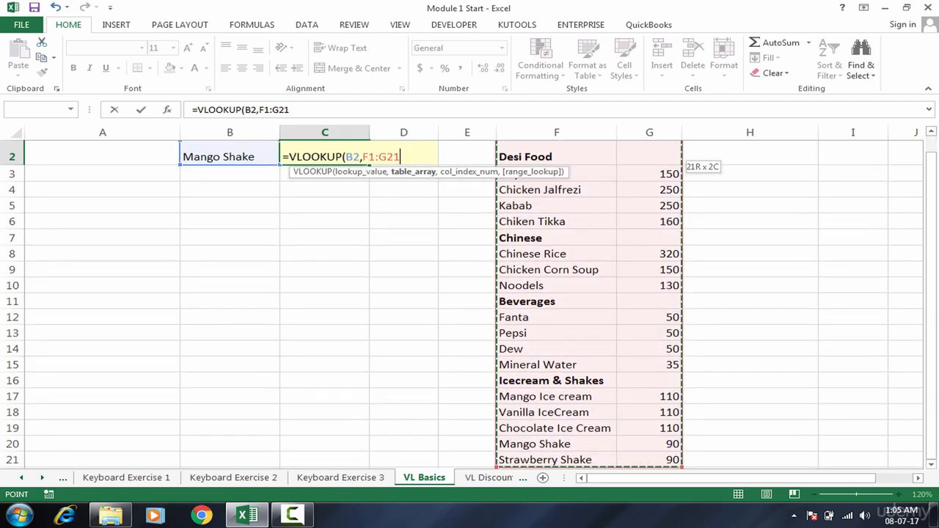
pyautogui.moveTo(930, 336); pyautogui.dragTo(934, 259)
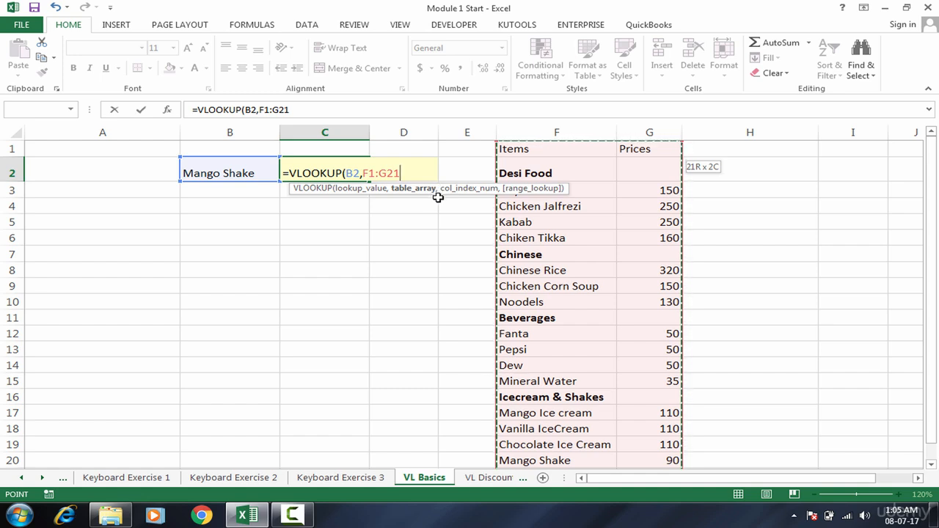
pyautogui.write(',2')
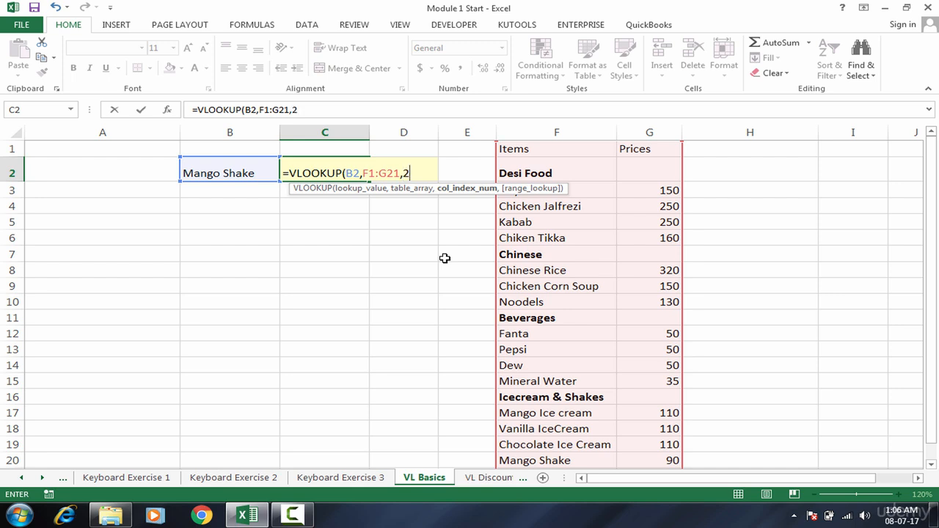
pyautogui.write(',')
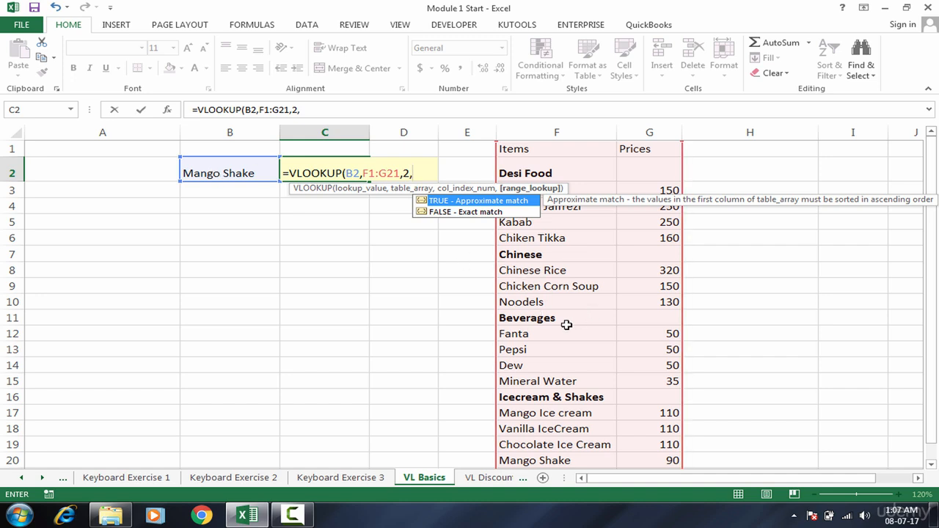
pyautogui.click(460, 214)
pyautogui.doubleClick(461, 212)
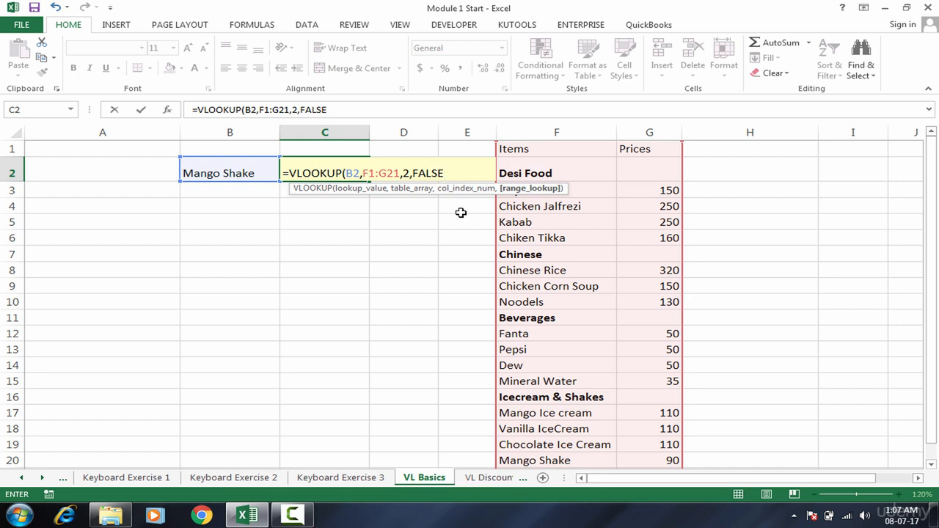
pyautogui.press('BackSpace')
pyautogui.press('BackSpace')
pyautogui.press('BackSpace')
pyautogui.press('BackSpace')
pyautogui.press('BackSpace')
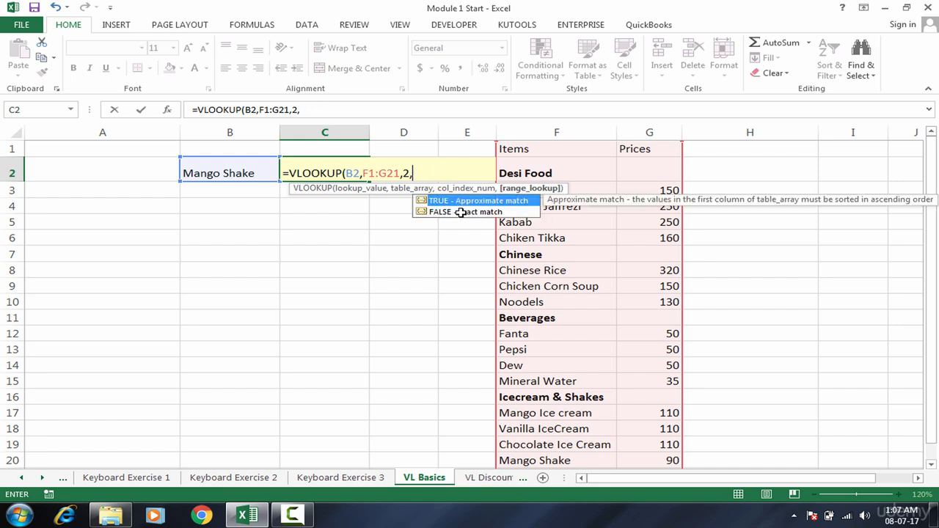
# Set the range lookup argument to 0 for an exact match and complete the VLOOKUP formula in C2.
pyautogui.write('0')
pyautogui.click(422, 172)
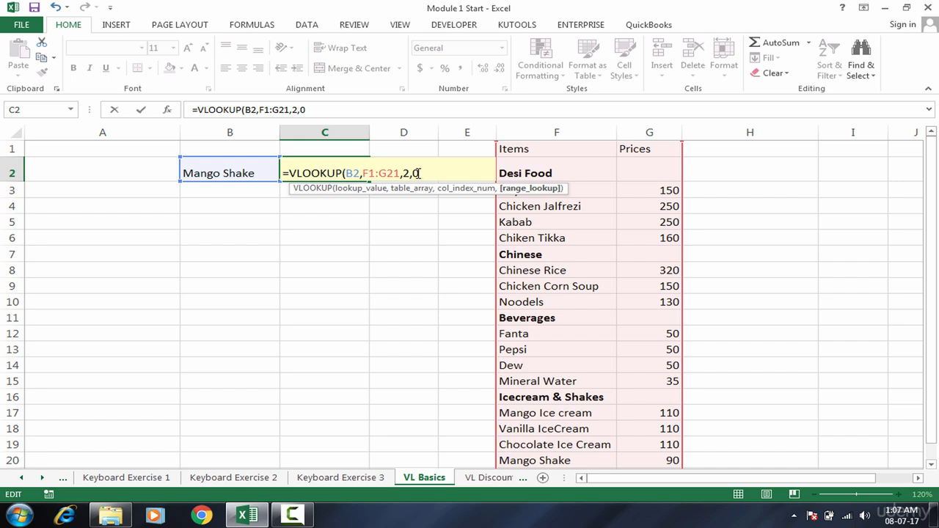
pyautogui.hotkey('shift', 'Left')
pyautogui.press('Right')
pyautogui.write(')')
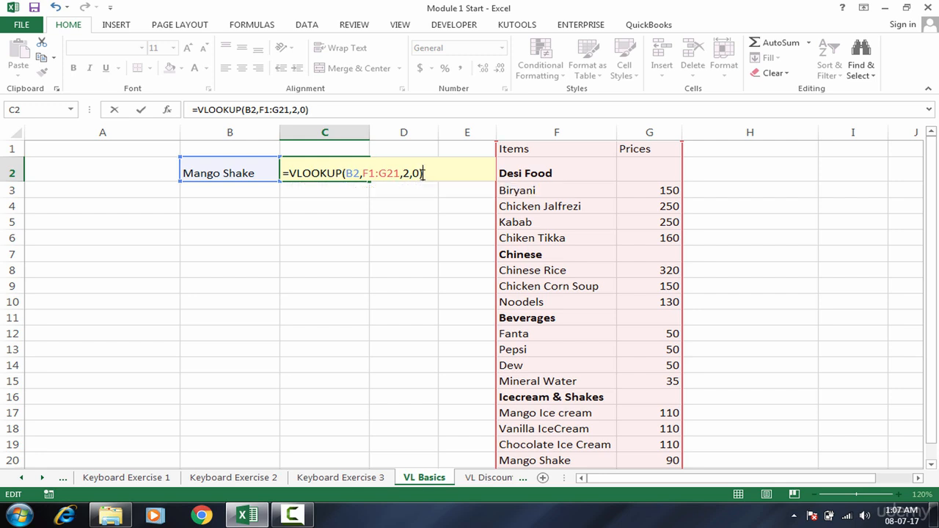
pyautogui.press('BackSpace')
pyautogui.press('Return')
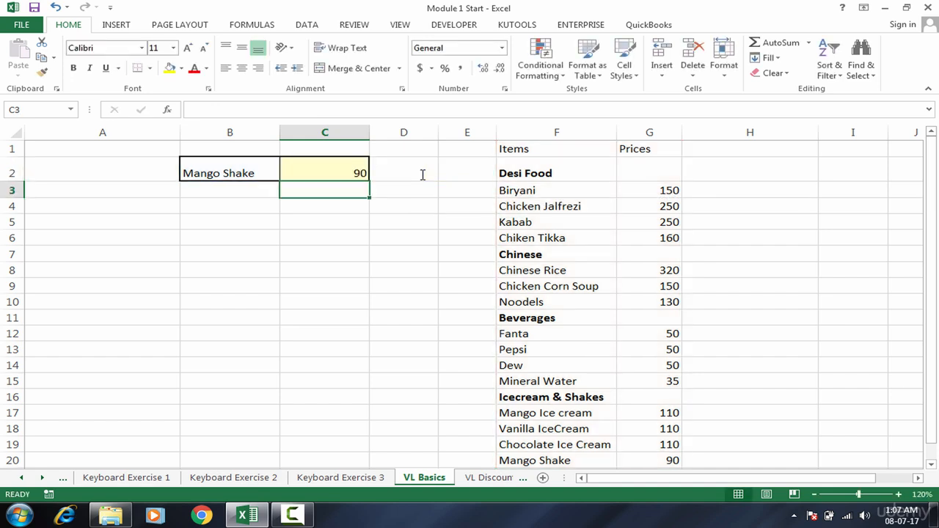
# Test the lookup by replacing the item in B2 with Dew and checking the price cell C2.
pyautogui.click(357, 174)
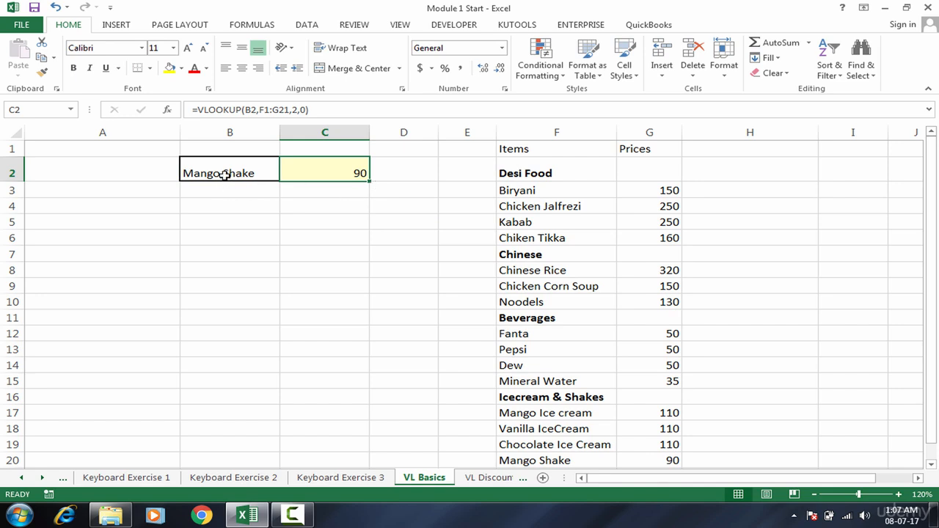
pyautogui.click(225, 174)
pyautogui.write('Dew')
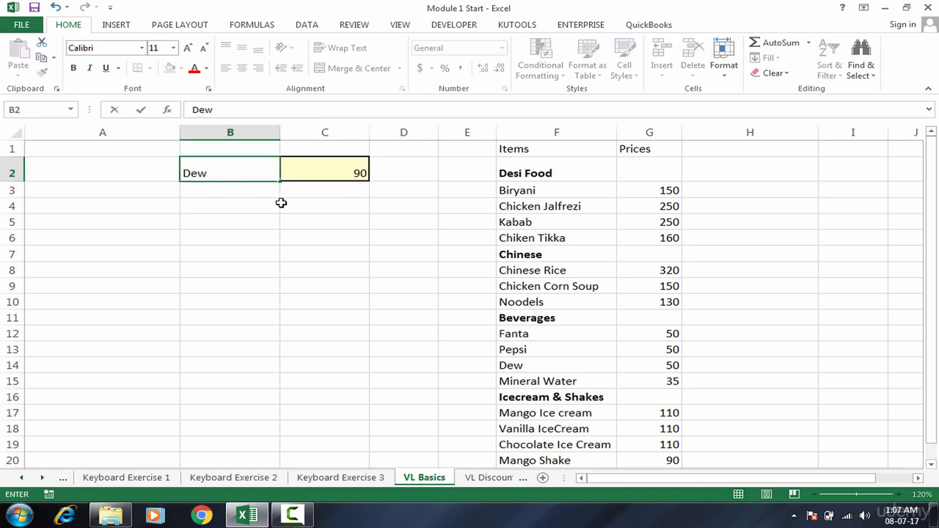
pyautogui.press('Return')
pyautogui.press('Up')
pyautogui.press('Right')
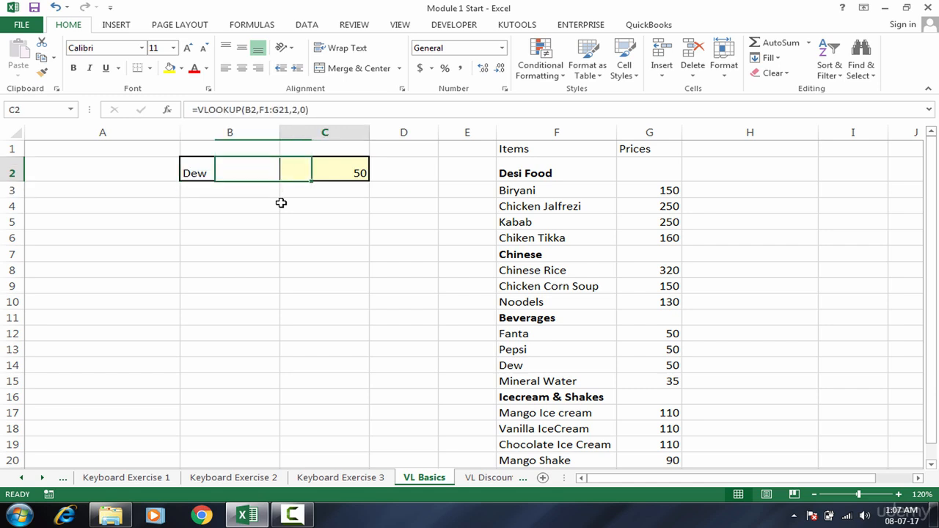
# Replace the item in B2 with Biyani and check the lookup formula's cell C2.
pyautogui.click(230, 174)
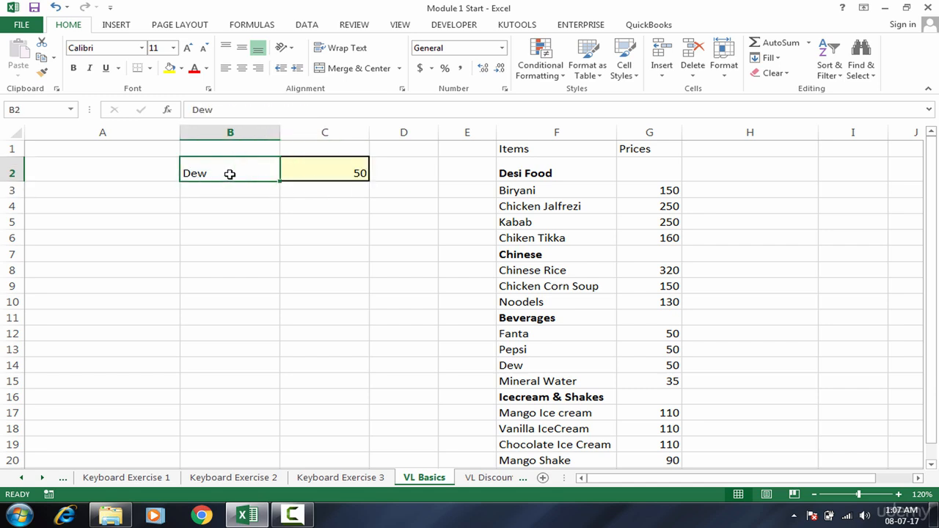
pyautogui.write('Biyani')
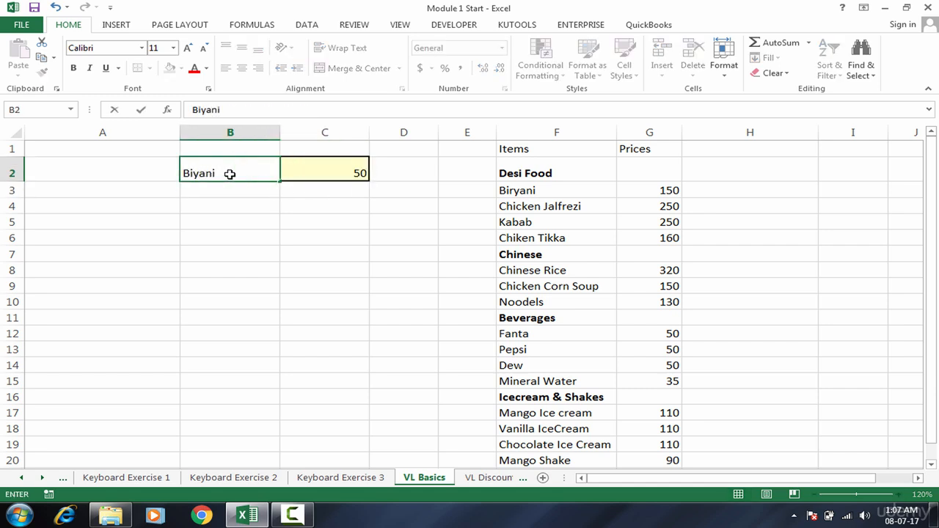
pyautogui.press('Return')
pyautogui.click(313, 173)
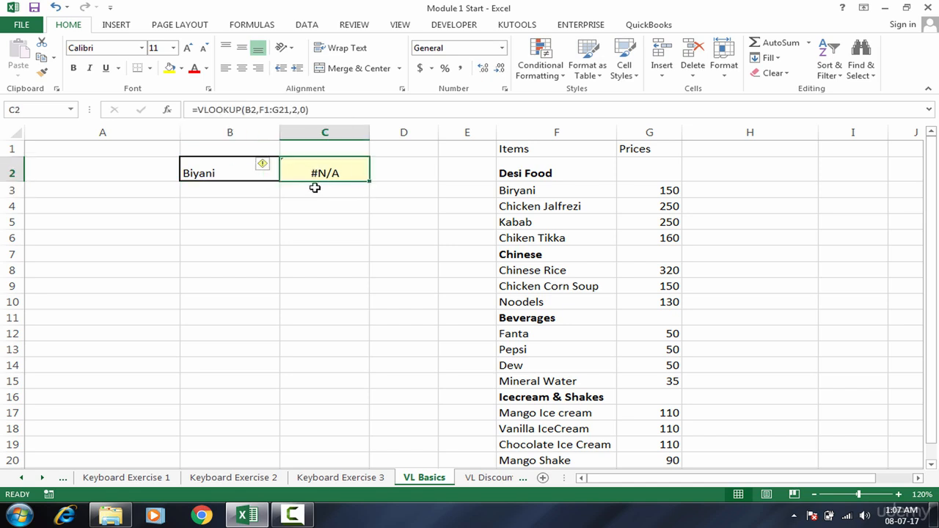
# Correct the spelling of the item in B2 to Biryani and recheck cell C2.
pyautogui.click(237, 171)
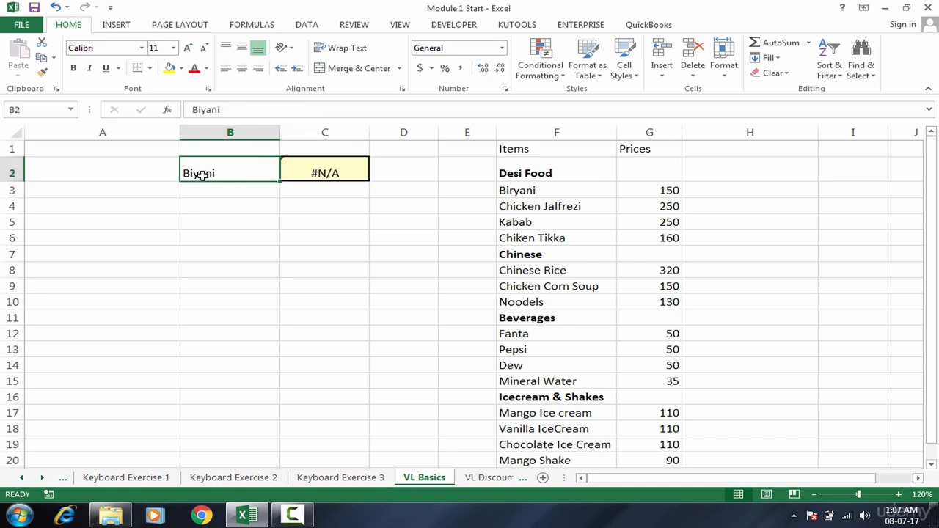
pyautogui.doubleClick(199, 174)
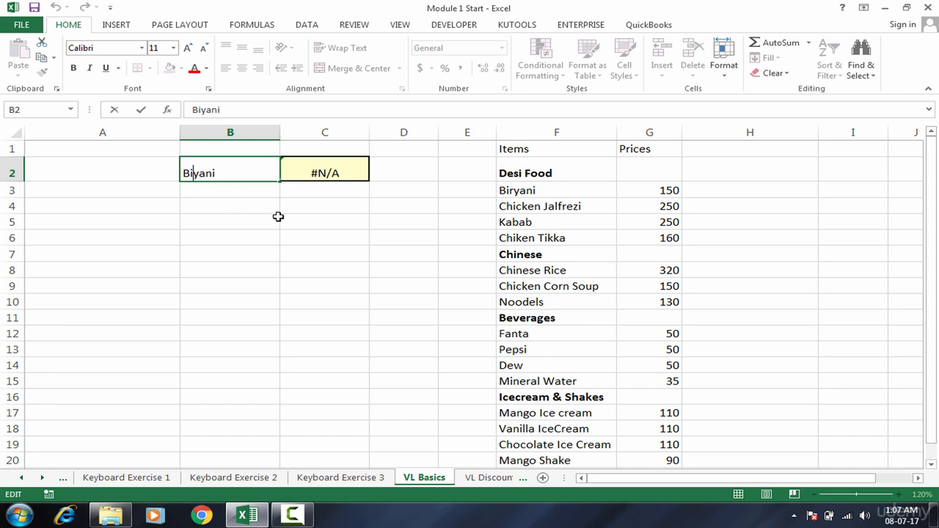
pyautogui.write('r')
pyautogui.press('Return')
pyautogui.click(328, 166)
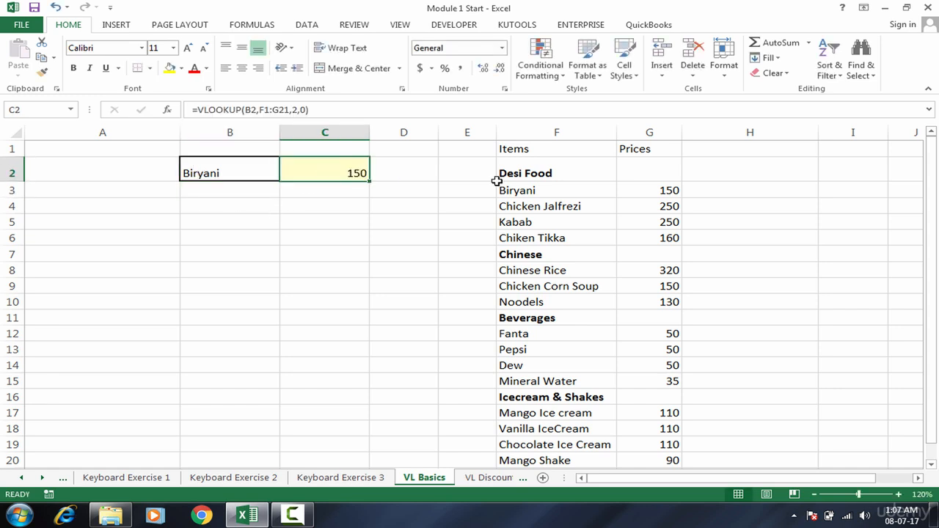
# Compare Biryani's price in cell G3 with the item in B2 and the lookup result in C2.
pyautogui.click(635, 189)
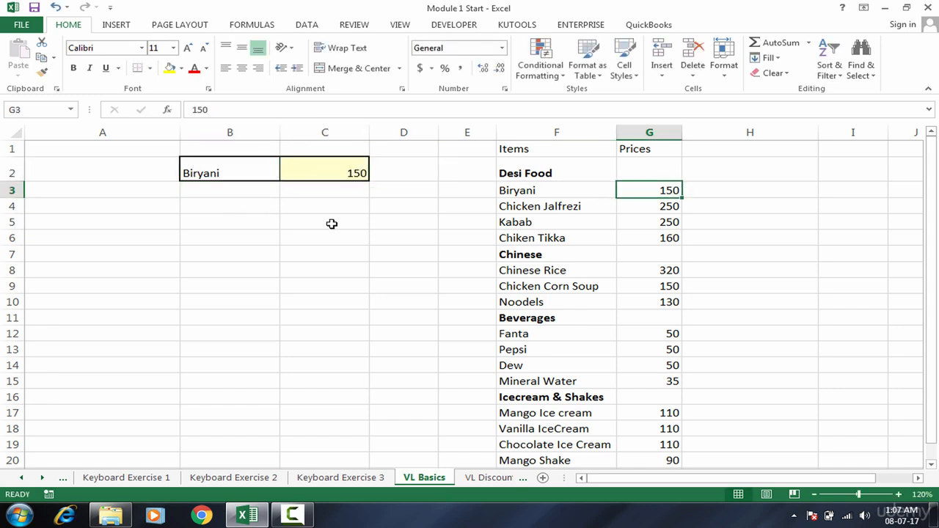
pyautogui.click(299, 165)
pyautogui.click(266, 175)
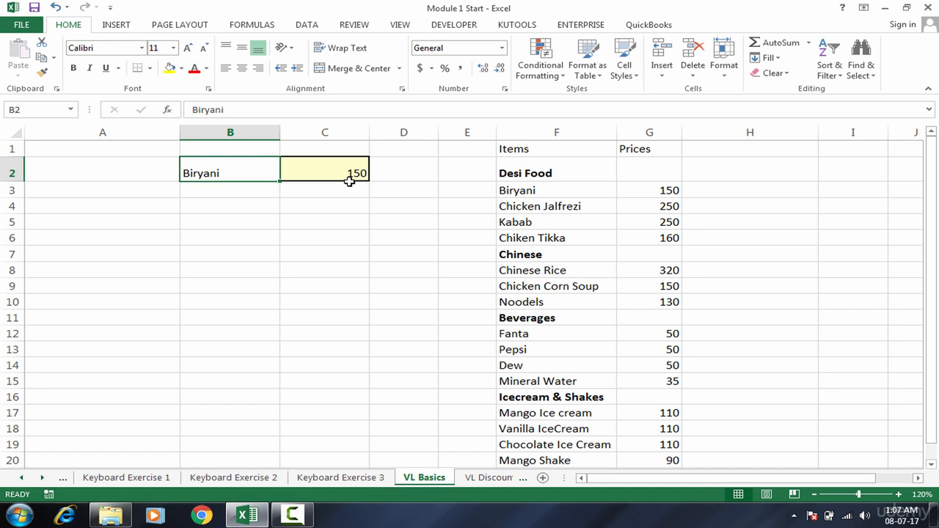
pyautogui.click(346, 175)
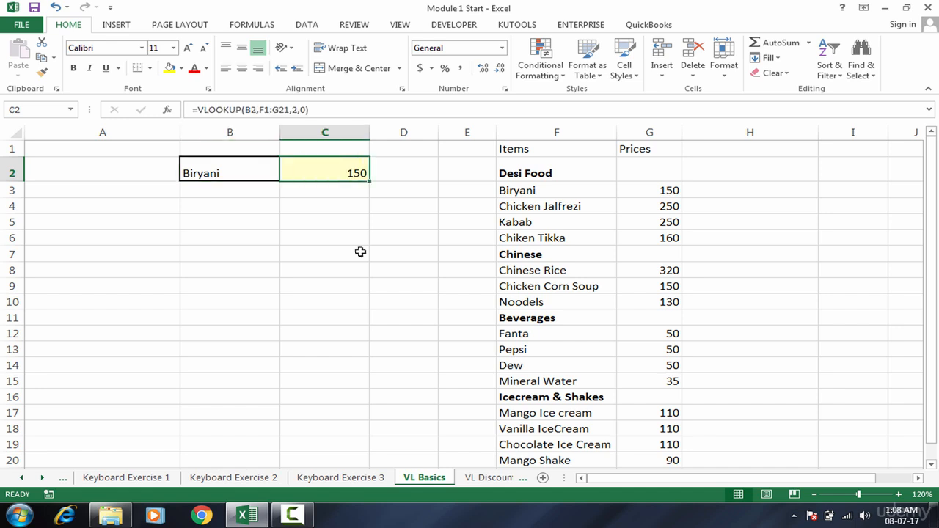